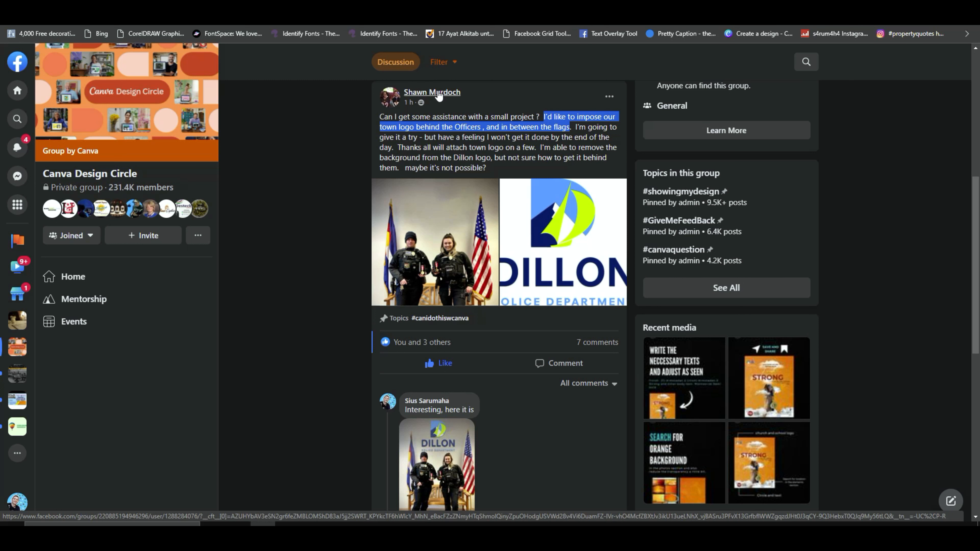
Step: Read the group post asking for the town logo behind the officers and view the composite image posted in reply
{"action": "mouse_move", "coordinate": [437, 94]}
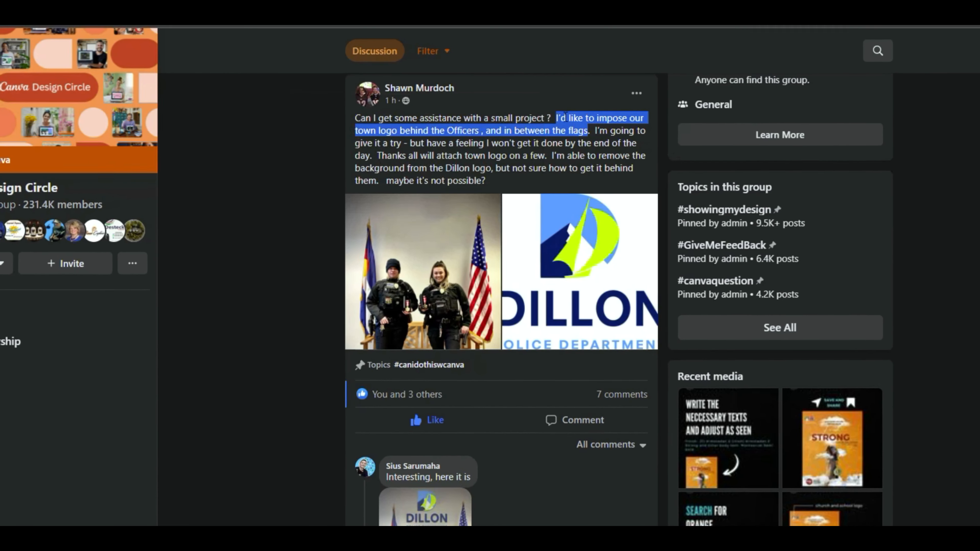
{"action": "left_click_drag", "start_coordinate": [562, 117], "coordinate": [616, 136]}
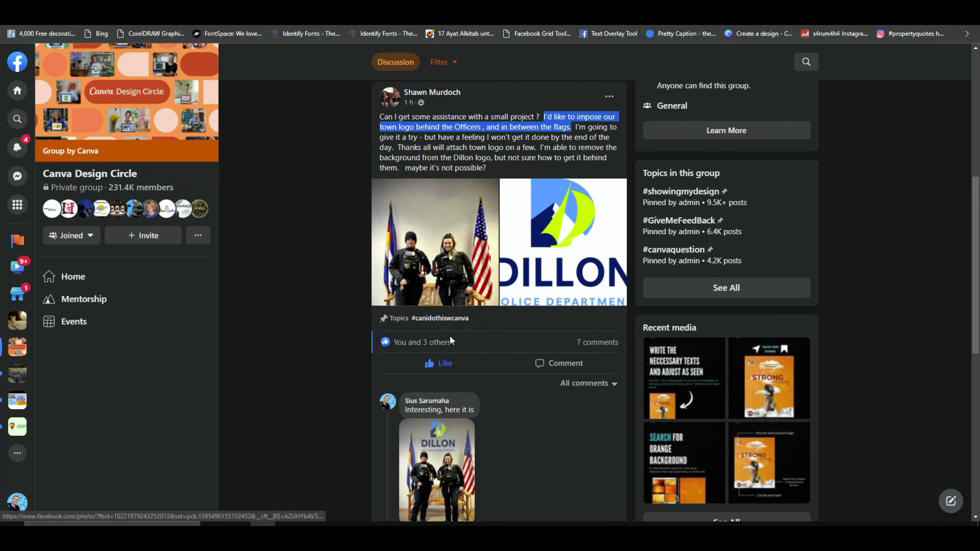
{"action": "scroll", "coordinate": [450, 339], "scroll_direction": "down", "scroll_amount": 3}
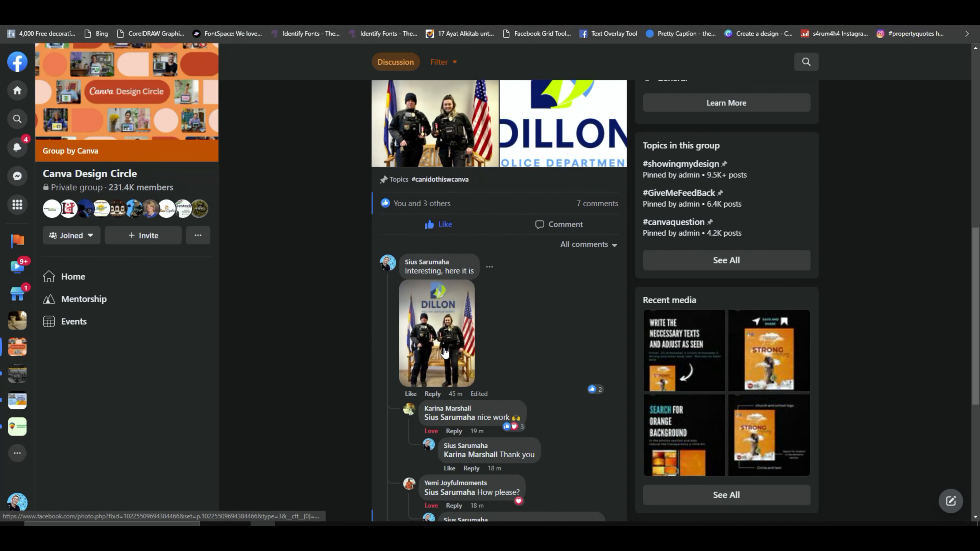
{"action": "left_click", "coordinate": [440, 326]}
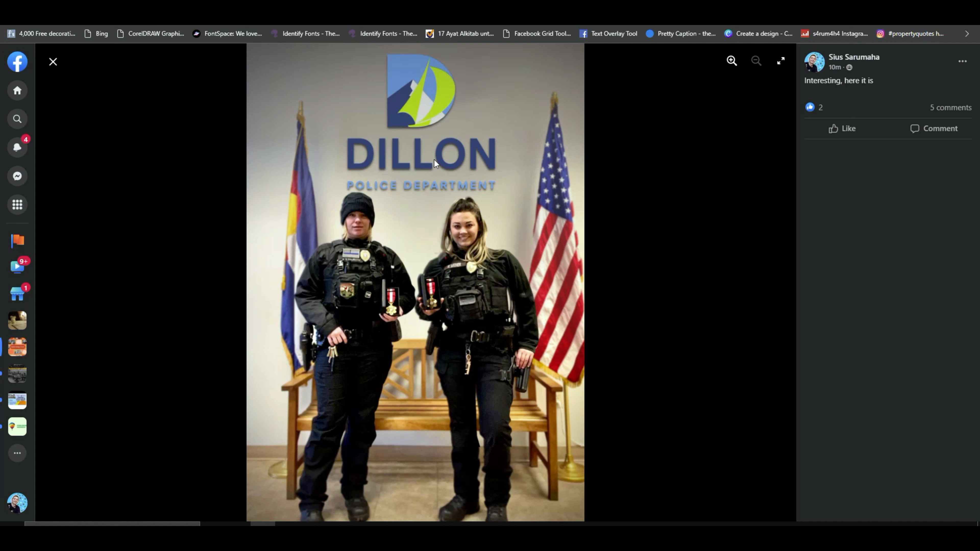
{"action": "left_click", "coordinate": [53, 61]}
Step: Read the comments under the composite image, including the questions about how it was made
{"action": "scroll", "coordinate": [490, 326], "scroll_direction": "down", "scroll_amount": 3}
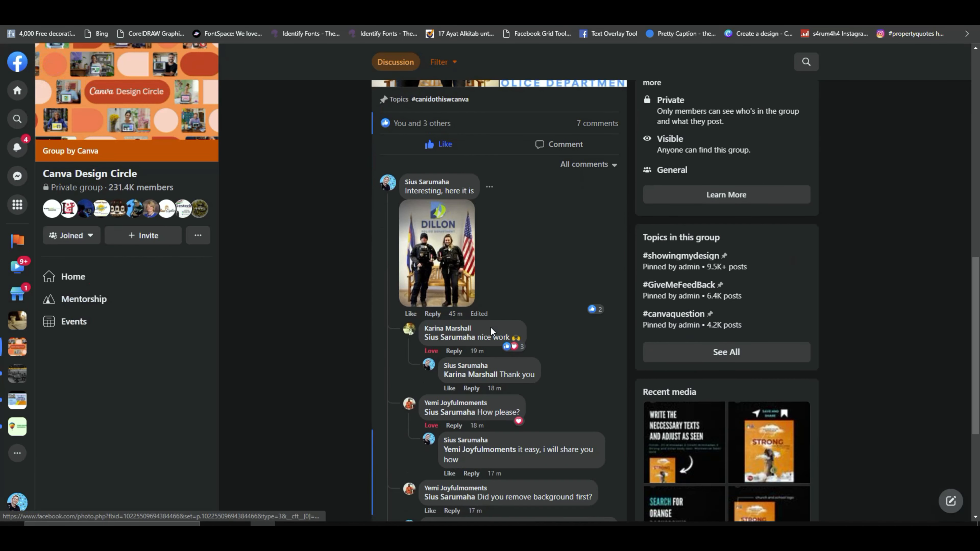
{"action": "mouse_move", "coordinate": [447, 337]}
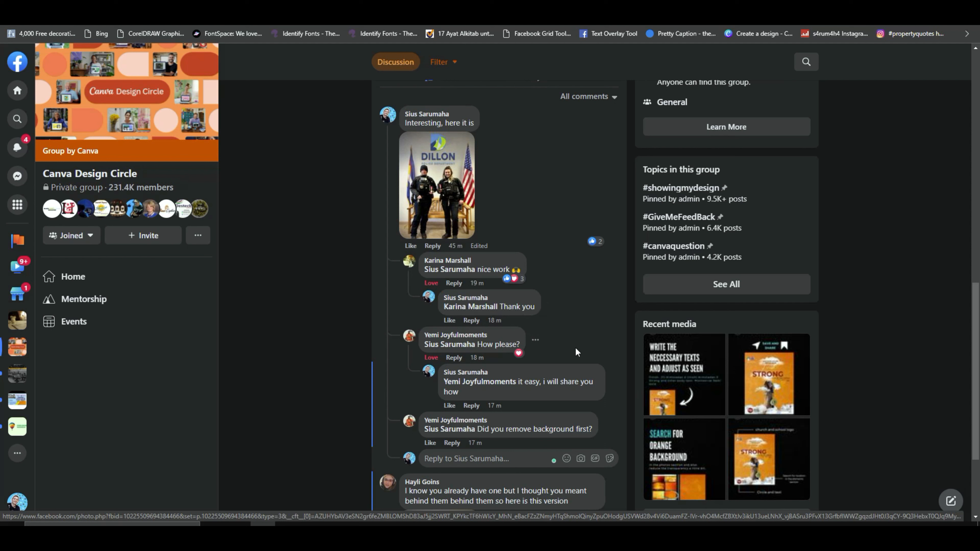
{"action": "scroll", "coordinate": [571, 356], "scroll_direction": "down", "scroll_amount": 2}
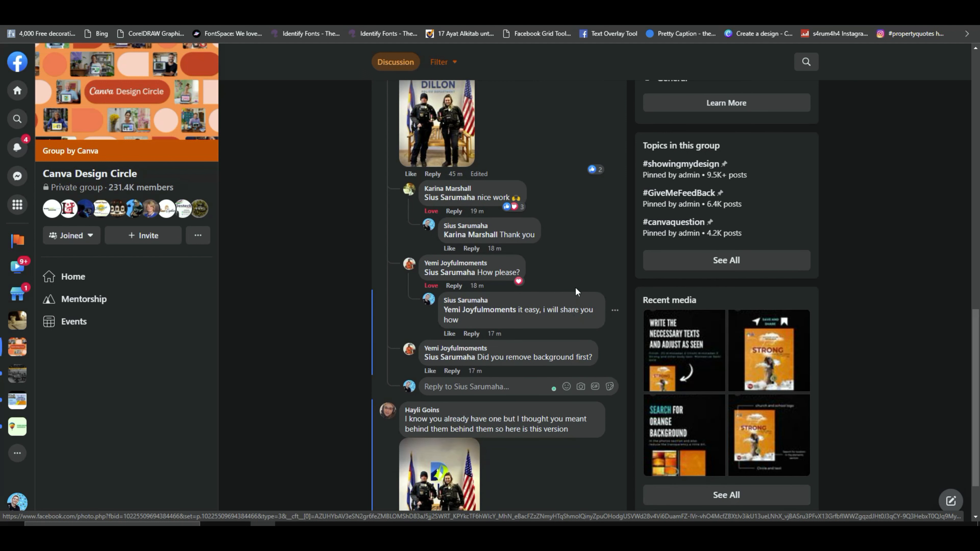
{"action": "scroll", "coordinate": [582, 269], "scroll_direction": "up", "scroll_amount": 2}
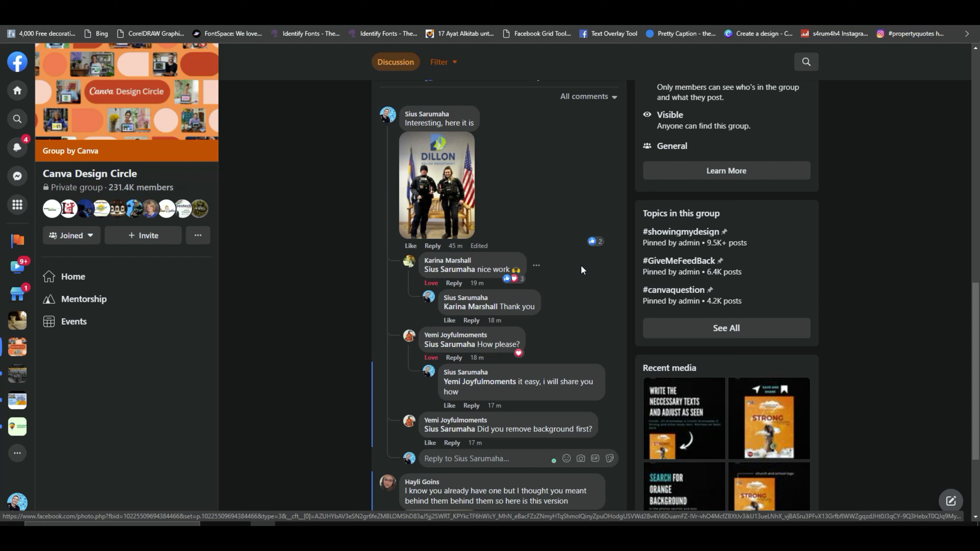
{"action": "scroll", "coordinate": [598, 324], "scroll_direction": "down", "scroll_amount": 2}
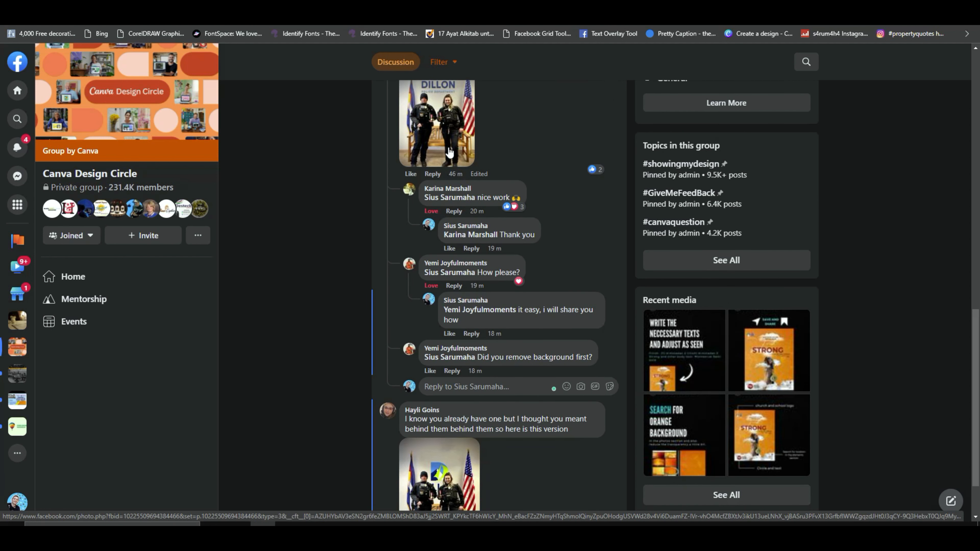
{"action": "scroll", "coordinate": [449, 152], "scroll_direction": "up", "scroll_amount": 2}
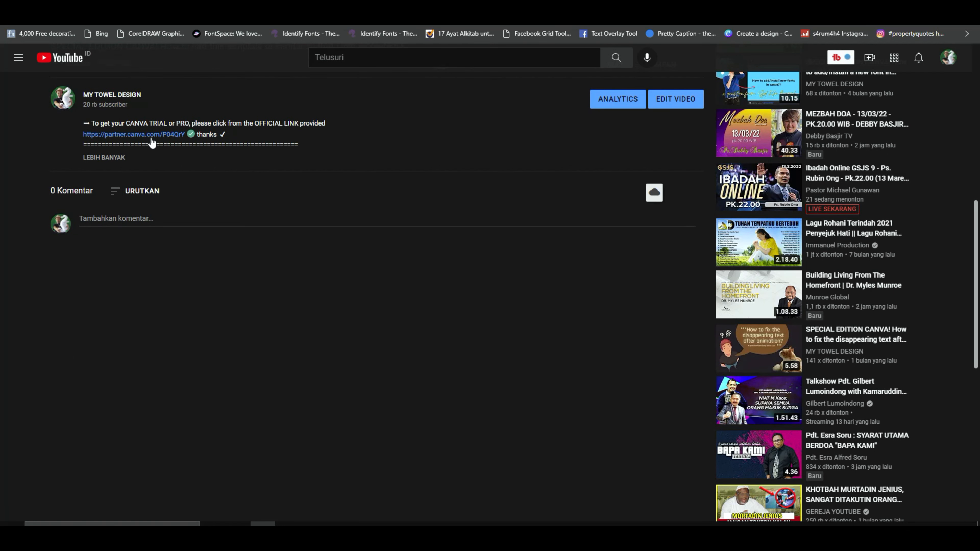
Step: Open the Canva partner link from the video description and look over the Free and Pro plans
{"action": "left_click", "coordinate": [151, 142]}
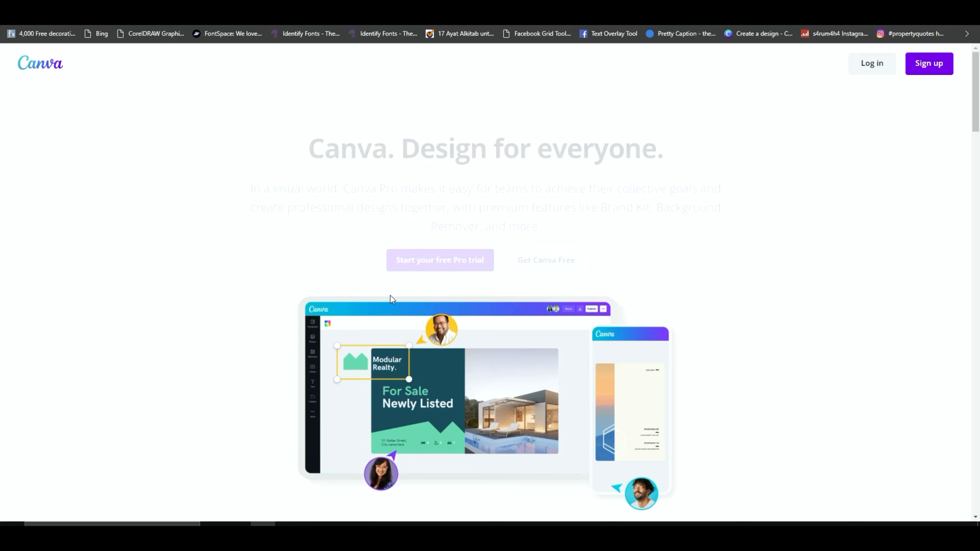
{"action": "scroll", "coordinate": [526, 272], "scroll_direction": "down", "scroll_amount": 6}
{"action": "scroll", "coordinate": [527, 270], "scroll_direction": "down", "scroll_amount": 2}
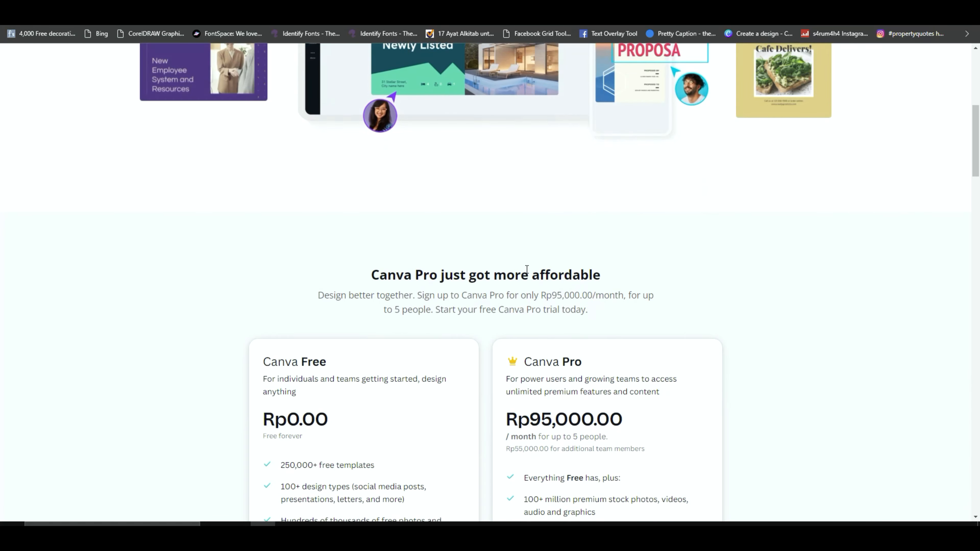
{"action": "scroll", "coordinate": [547, 295], "scroll_direction": "up", "scroll_amount": 8}
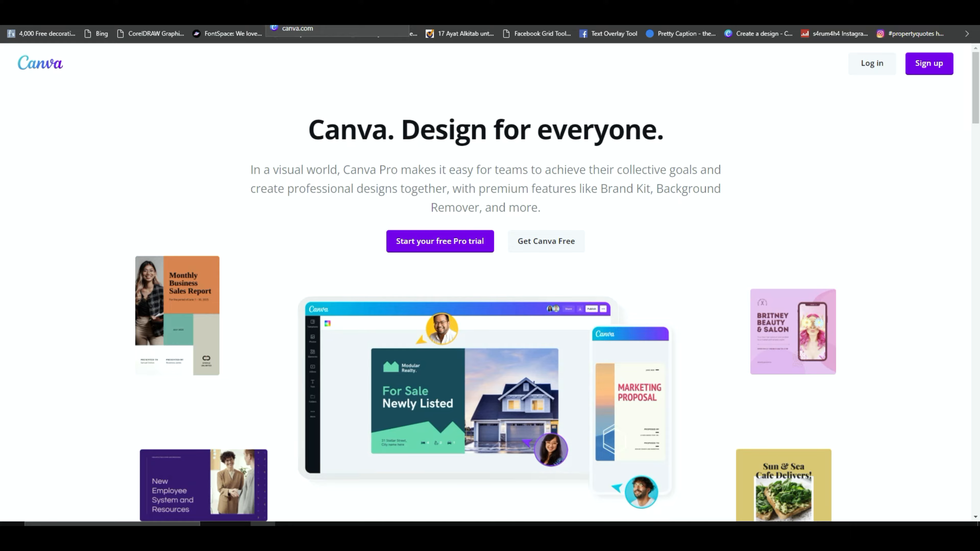
Step: Switch to the "Logo behind officers" design in Canva and review its three pages
{"action": "left_click", "coordinate": [308, 3]}
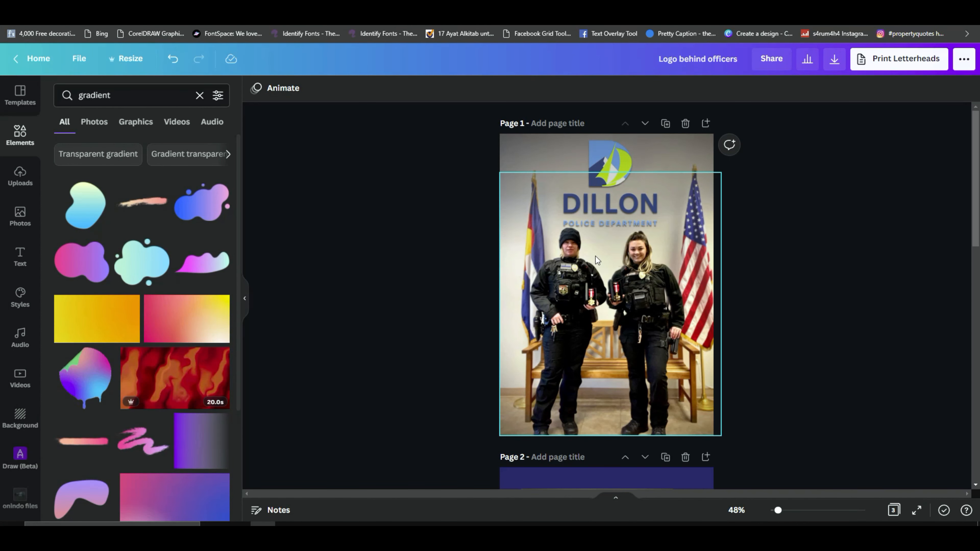
{"action": "scroll", "coordinate": [684, 305], "scroll_direction": "down", "scroll_amount": 6}
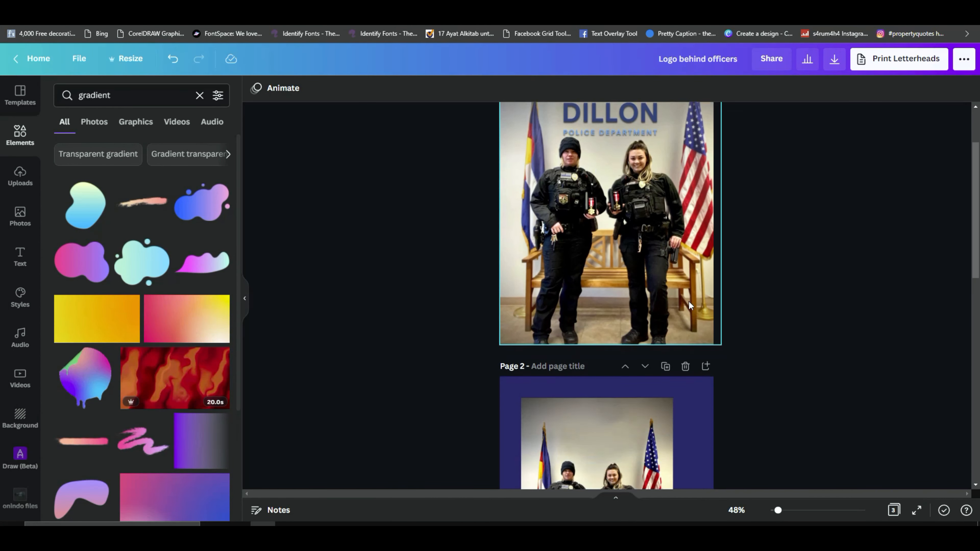
{"action": "scroll", "coordinate": [639, 318], "scroll_direction": "up", "scroll_amount": 4}
{"action": "scroll", "coordinate": [651, 328], "scroll_direction": "down", "scroll_amount": 7}
{"action": "scroll", "coordinate": [658, 366], "scroll_direction": "down", "scroll_amount": 4}
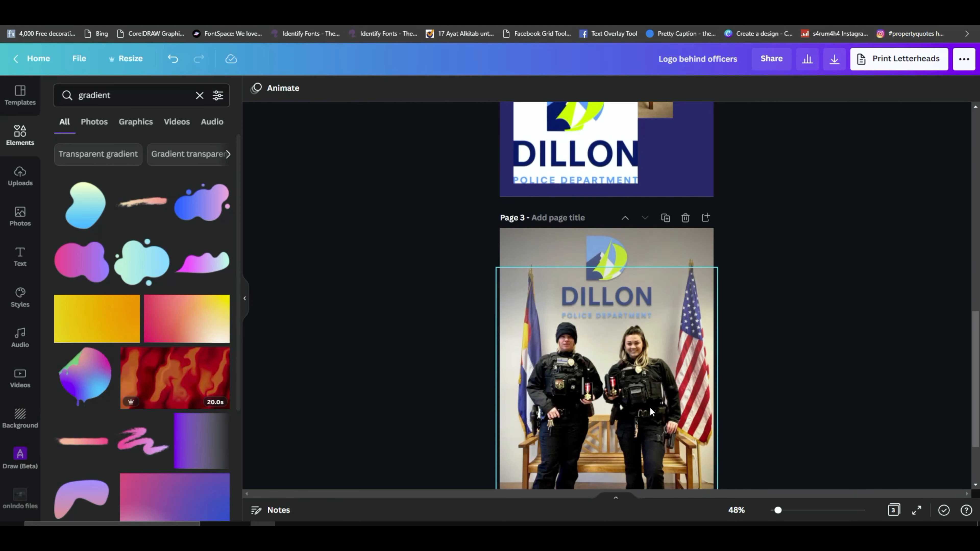
Step: Add the purple gradient that fades to transparency to page 2, shrink it and place it over the page's lower-right area
{"action": "left_click", "coordinate": [209, 444]}
{"action": "left_click_drag", "start_coordinate": [616, 316], "coordinate": [697, 260]}
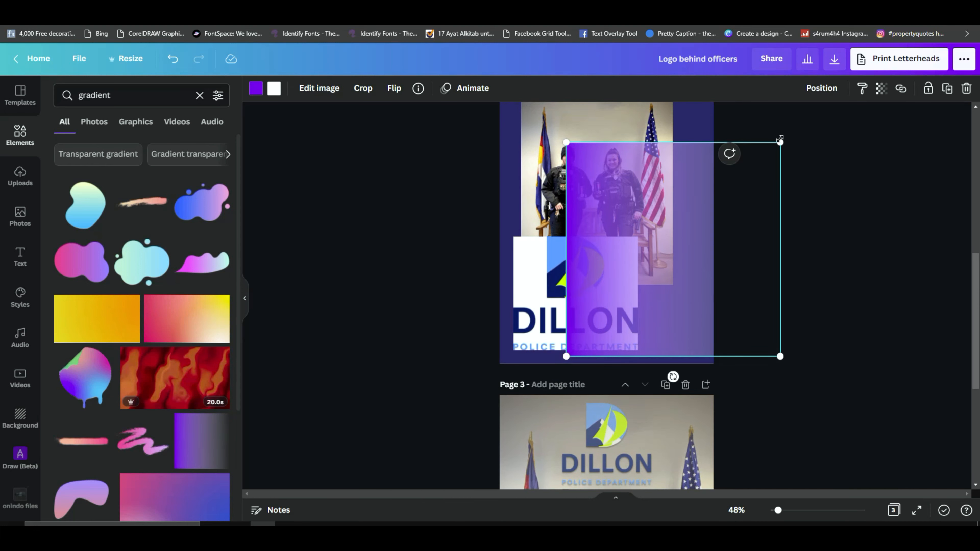
{"action": "left_click_drag", "start_coordinate": [779, 141], "coordinate": [705, 220]}
{"action": "mouse_move", "coordinate": [672, 287]}
{"action": "left_mouse_down"}
{"action": "mouse_move", "coordinate": [685, 285]}
{"action": "mouse_move", "coordinate": [682, 293]}
{"action": "left_mouse_up"}
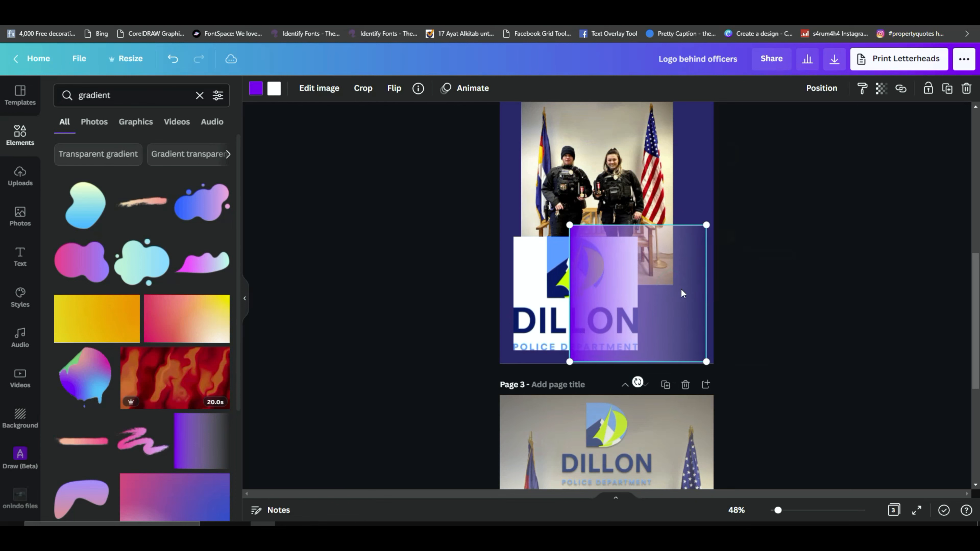
Step: Examine the finished composite on page 1, and view the element details of the gradient on page 2
{"action": "scroll", "coordinate": [675, 283], "scroll_direction": "up", "scroll_amount": 10}
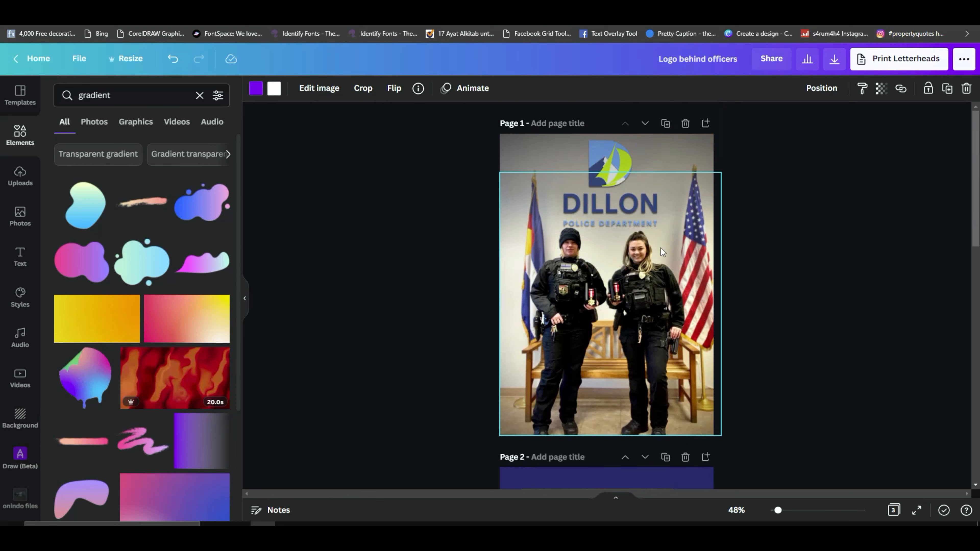
{"action": "left_click_drag", "start_coordinate": [777, 512], "coordinate": [782, 510]}
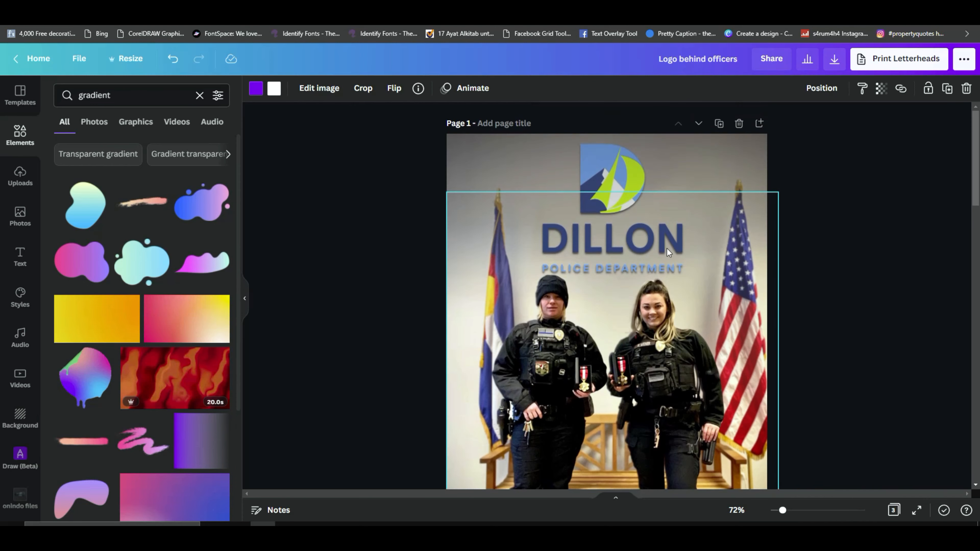
{"action": "left_click_drag", "start_coordinate": [790, 510], "coordinate": [775, 510]}
{"action": "scroll", "coordinate": [737, 392], "scroll_direction": "down", "scroll_amount": 1}
{"action": "scroll", "coordinate": [737, 388], "scroll_direction": "down", "scroll_amount": 6}
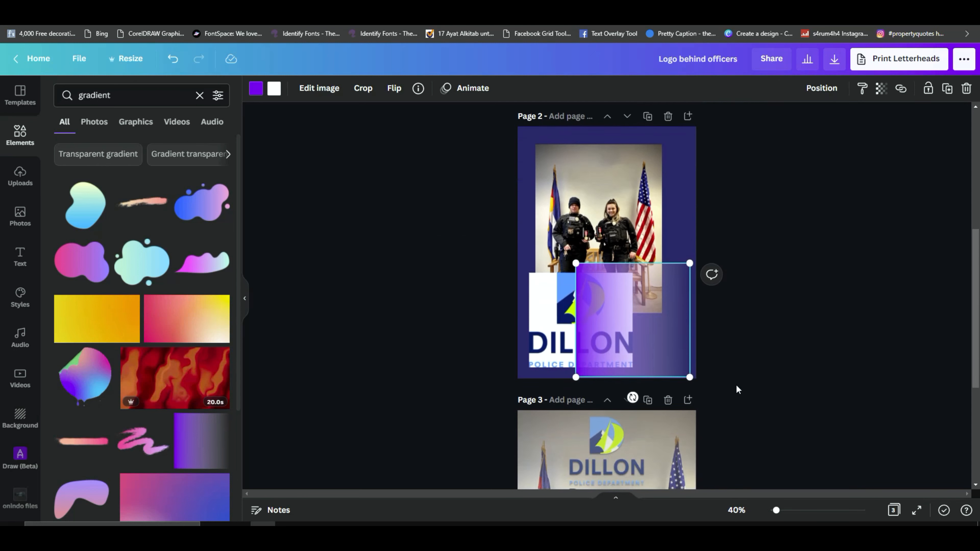
{"action": "left_click_drag", "start_coordinate": [623, 325], "coordinate": [622, 315]}
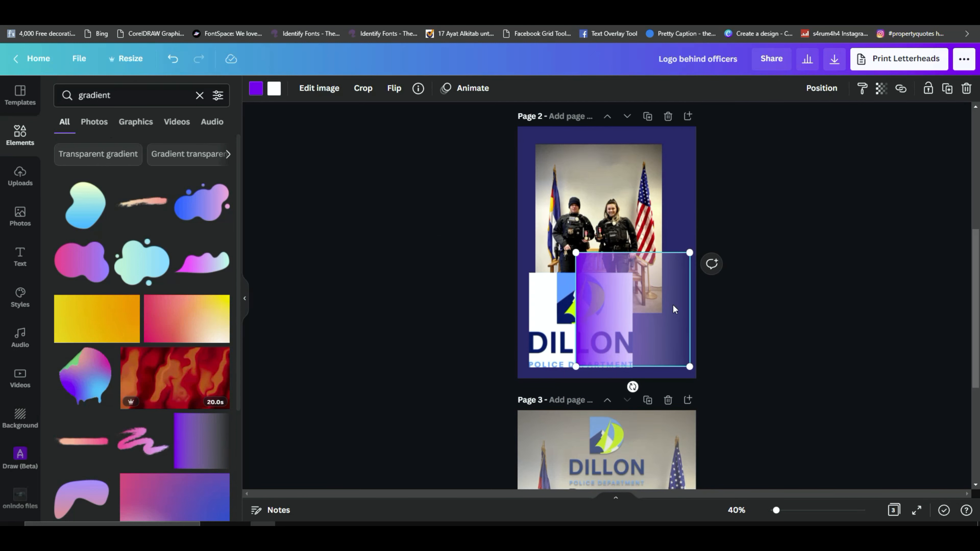
{"action": "left_click", "coordinate": [417, 88]}
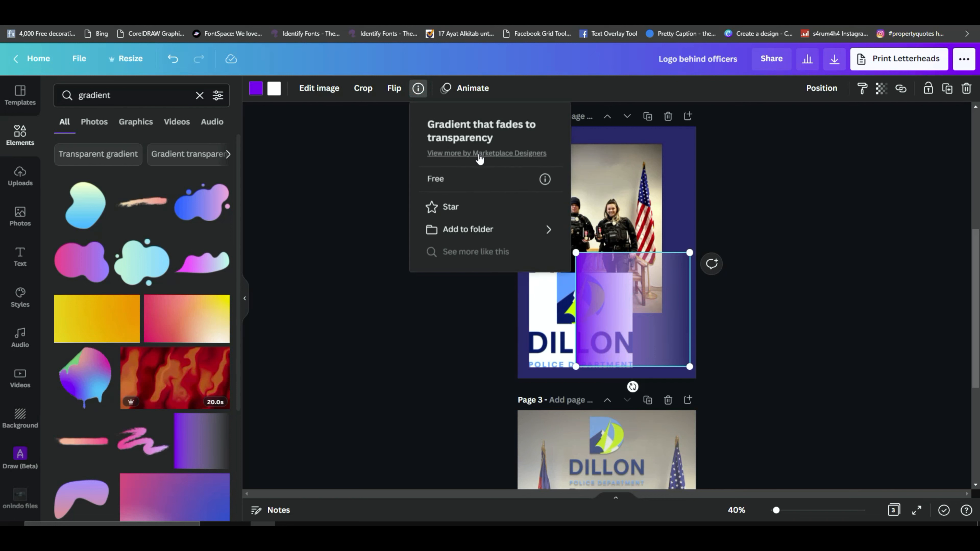
{"action": "left_click", "coordinate": [766, 274]}
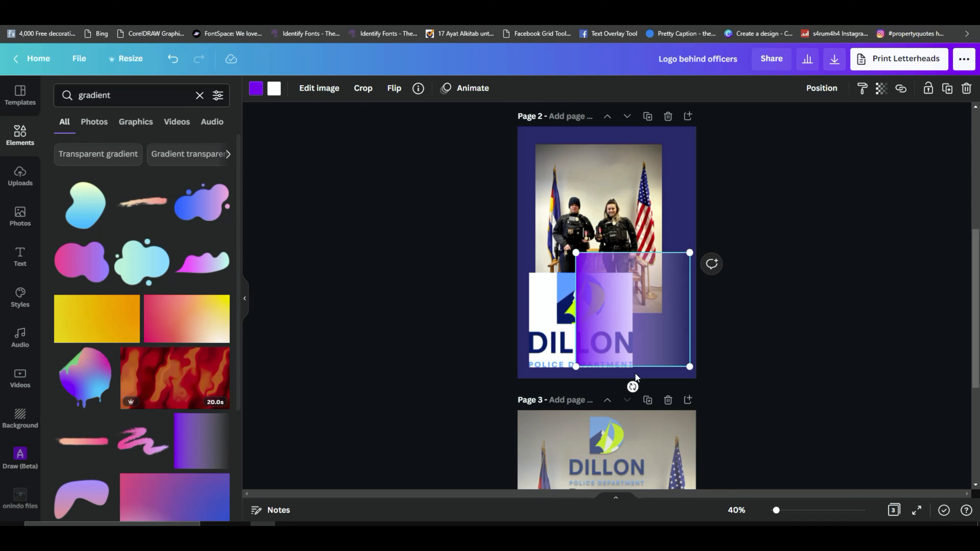
Step: Rotate the gradient 90° so its solid edge is on top, enlarge it to page width and offset it toward the page's lower right
{"action": "left_click_drag", "start_coordinate": [633, 387], "coordinate": [552, 313]}
{"action": "left_click_drag", "start_coordinate": [643, 296], "coordinate": [581, 172]}
{"action": "left_click_drag", "start_coordinate": [632, 240], "coordinate": [698, 306]}
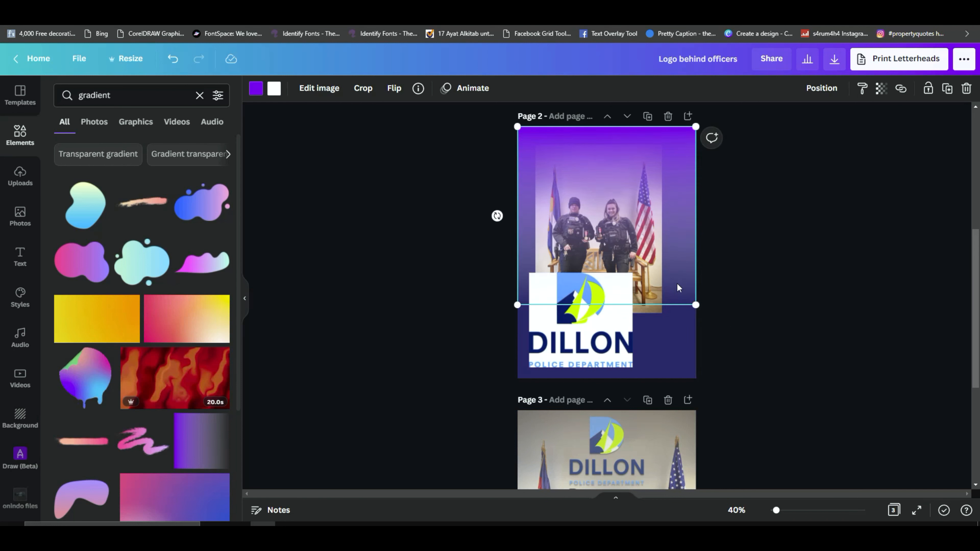
{"action": "left_click_drag", "start_coordinate": [612, 154], "coordinate": [684, 236]}
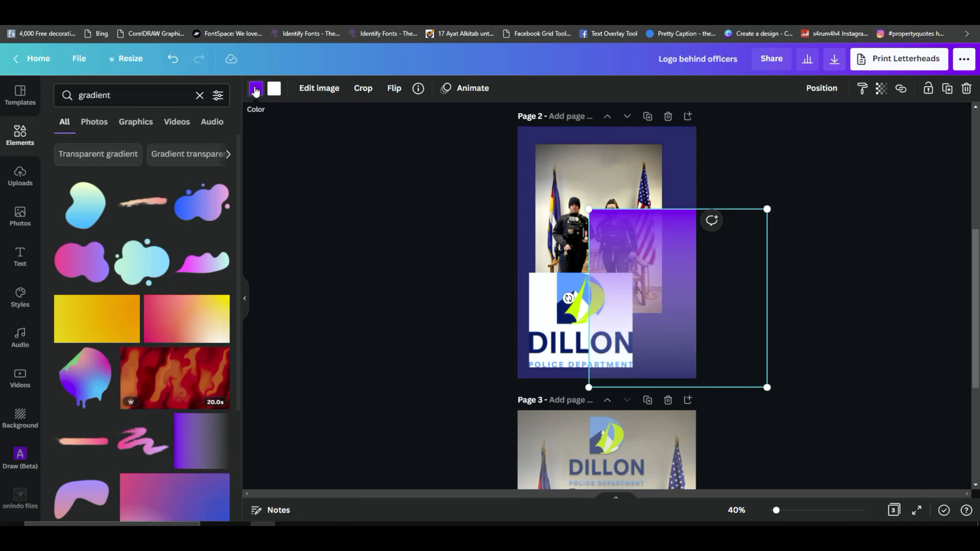
Step: Recolour the gradient to the wall beige #A89F8E sampled from the officers' photo, and move it further over the photo
{"action": "left_click", "coordinate": [255, 89]}
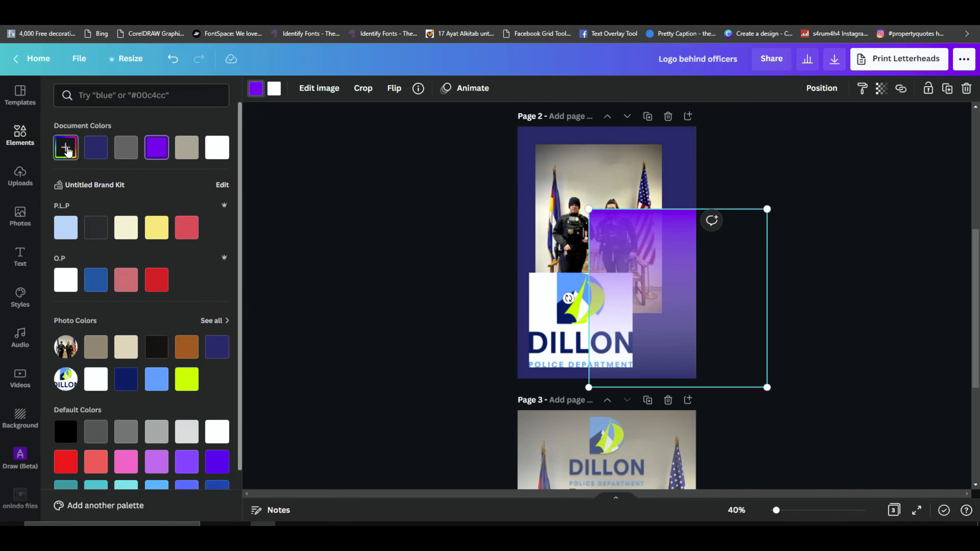
{"action": "left_click", "coordinate": [66, 146]}
{"action": "left_click", "coordinate": [201, 263]}
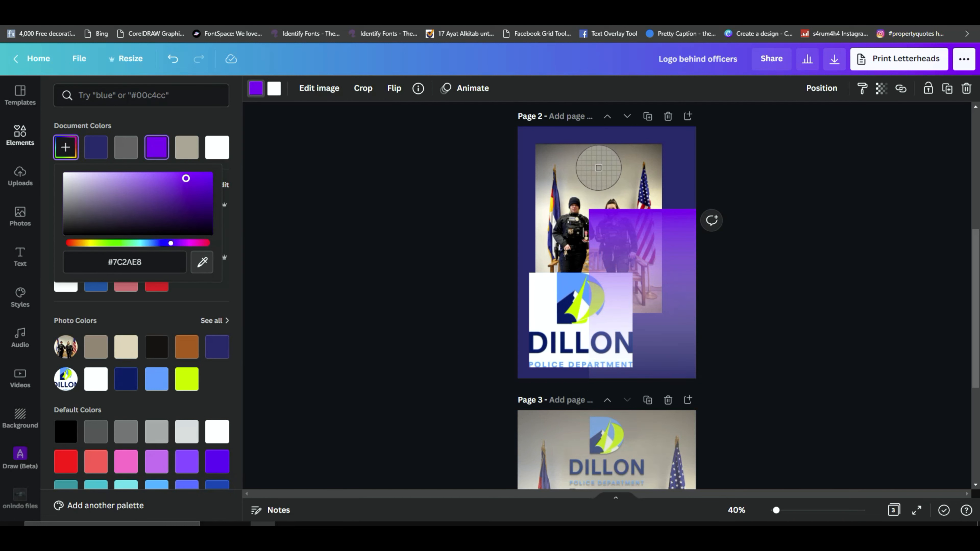
{"action": "left_click", "coordinate": [598, 167]}
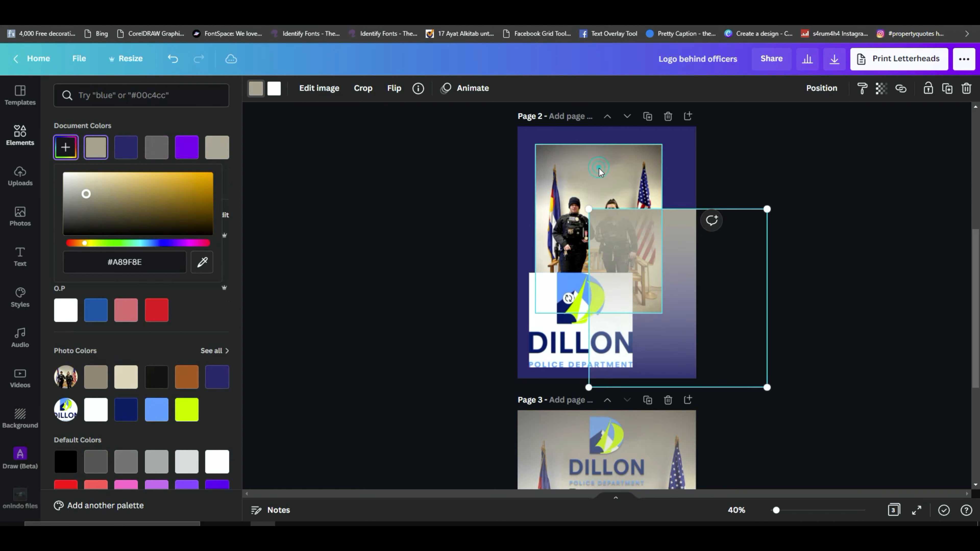
{"action": "left_click_drag", "start_coordinate": [687, 299], "coordinate": [649, 268]}
Step: Inspect the finished composite on page 1 up close, and shift page 2's beige gradient slightly down and left over the officers' photo
{"action": "scroll", "coordinate": [651, 266], "scroll_direction": "up", "scroll_amount": 4}
{"action": "scroll", "coordinate": [651, 266], "scroll_direction": "up", "scroll_amount": 3}
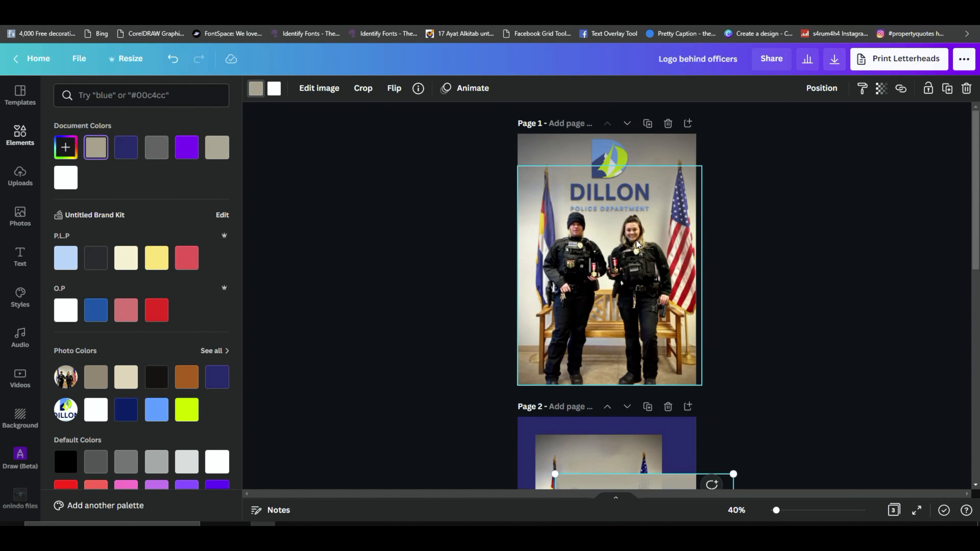
{"action": "left_click_drag", "start_coordinate": [777, 510], "coordinate": [784, 510]}
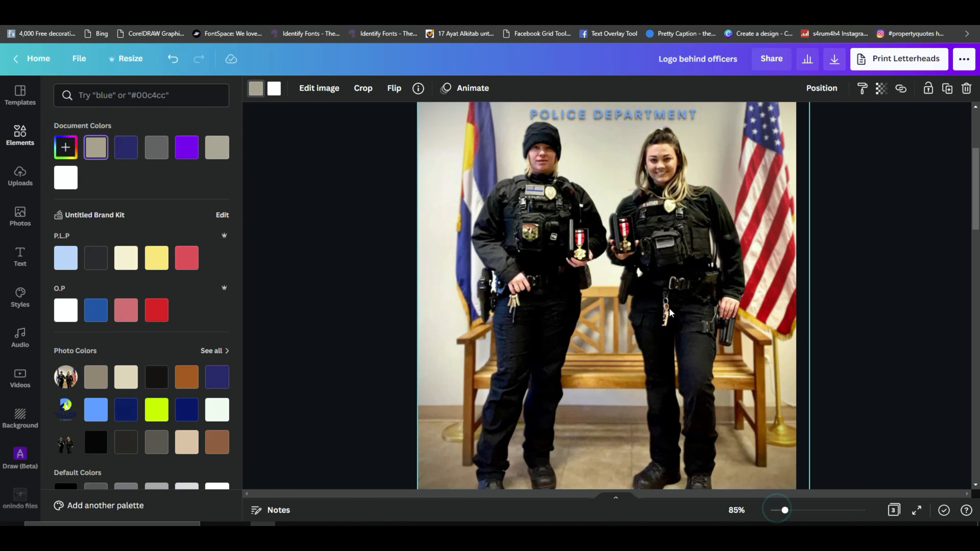
{"action": "scroll", "coordinate": [448, 174], "scroll_direction": "up", "scroll_amount": 2}
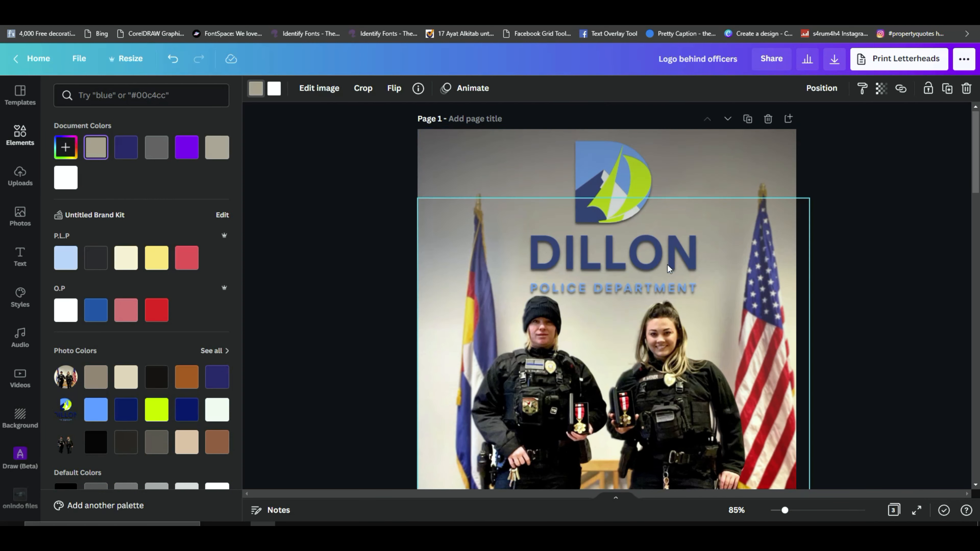
{"action": "scroll", "coordinate": [670, 269], "scroll_direction": "down", "scroll_amount": 10}
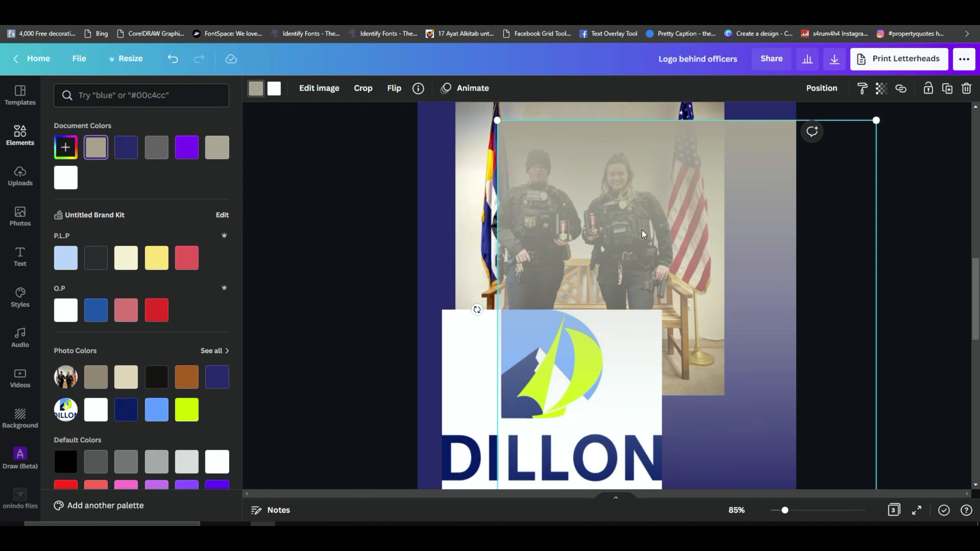
{"action": "left_click_drag", "start_coordinate": [681, 254], "coordinate": [646, 271]}
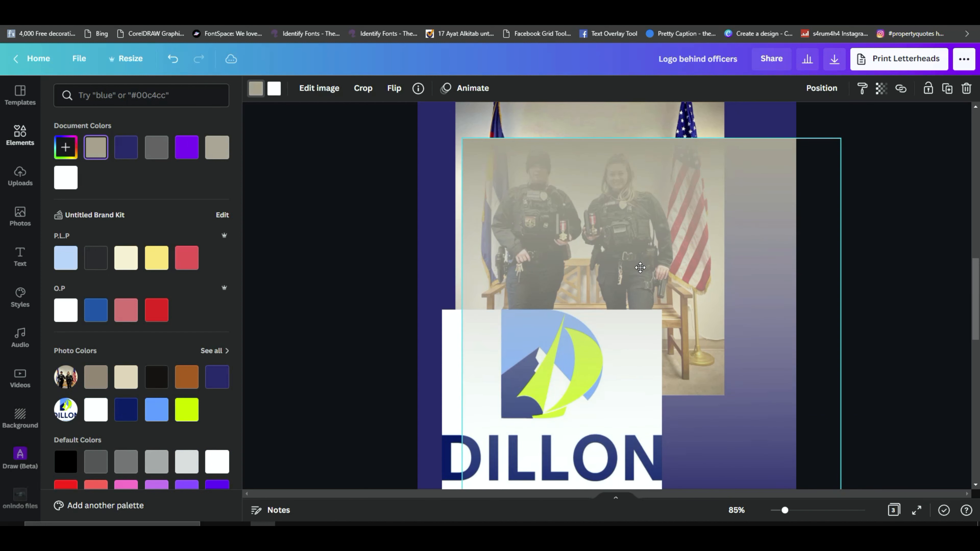
{"action": "left_click_drag", "start_coordinate": [784, 514], "coordinate": [777, 513]}
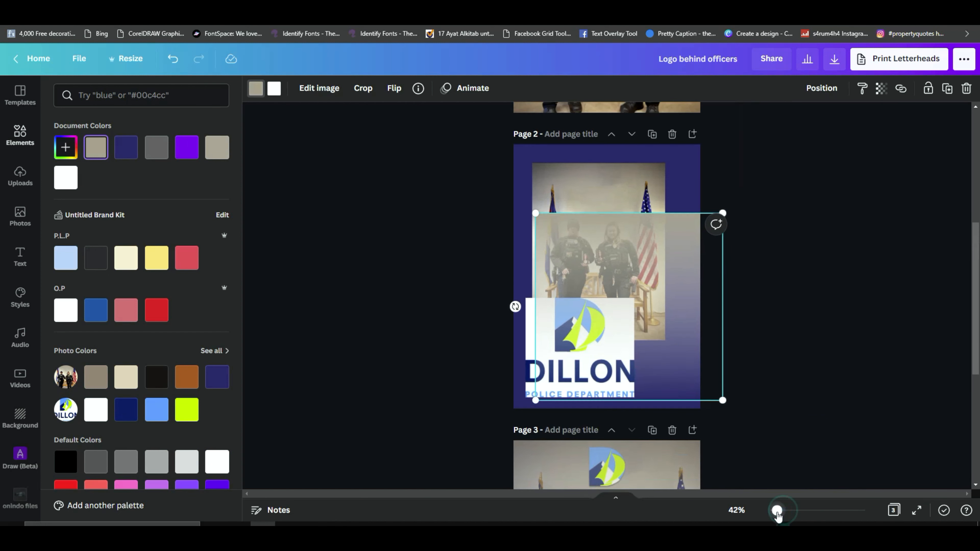
Step: Switch to the Facebook group post to review the highlighted request about the logo behind the officers, and return to the Canva design
{"action": "scroll", "coordinate": [793, 358], "scroll_direction": "down", "scroll_amount": 5}
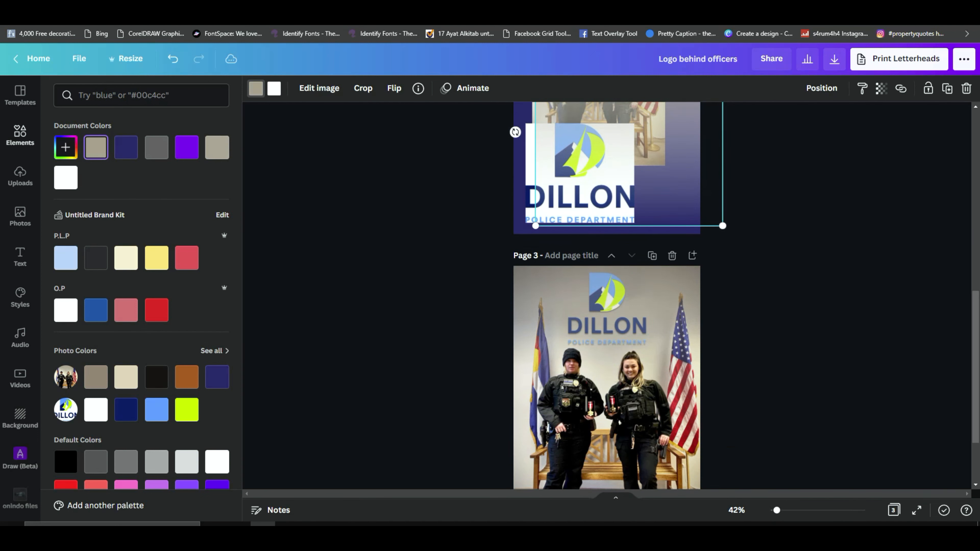
{"action": "key", "text": "ctrl+Tab"}
{"action": "scroll", "coordinate": [466, 151], "scroll_direction": "up", "scroll_amount": 6}
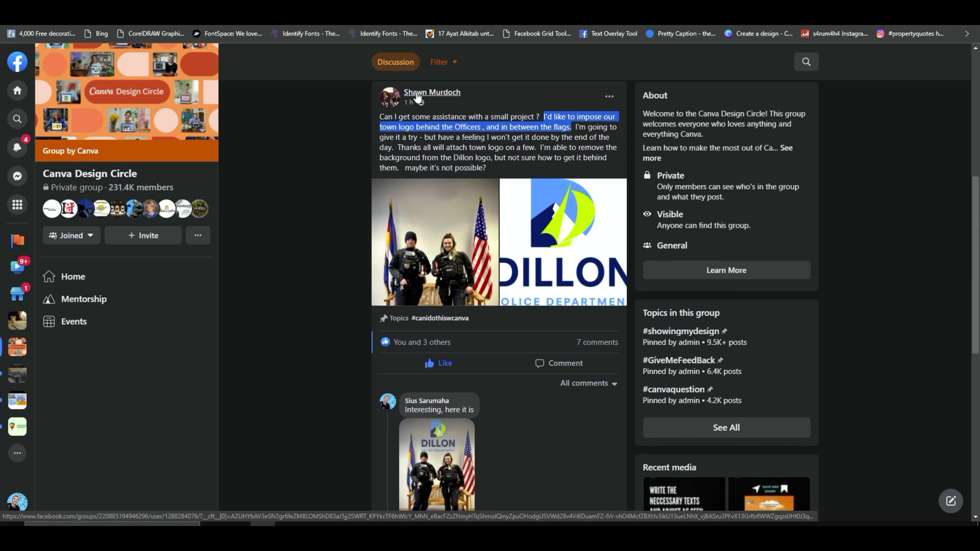
{"action": "mouse_move", "coordinate": [417, 98]}
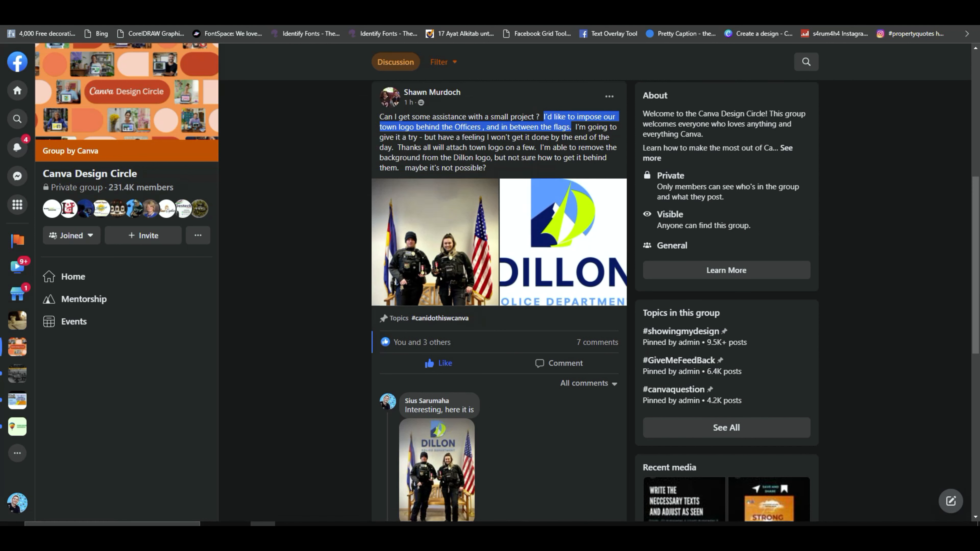
{"action": "left_click", "coordinate": [324, 2]}
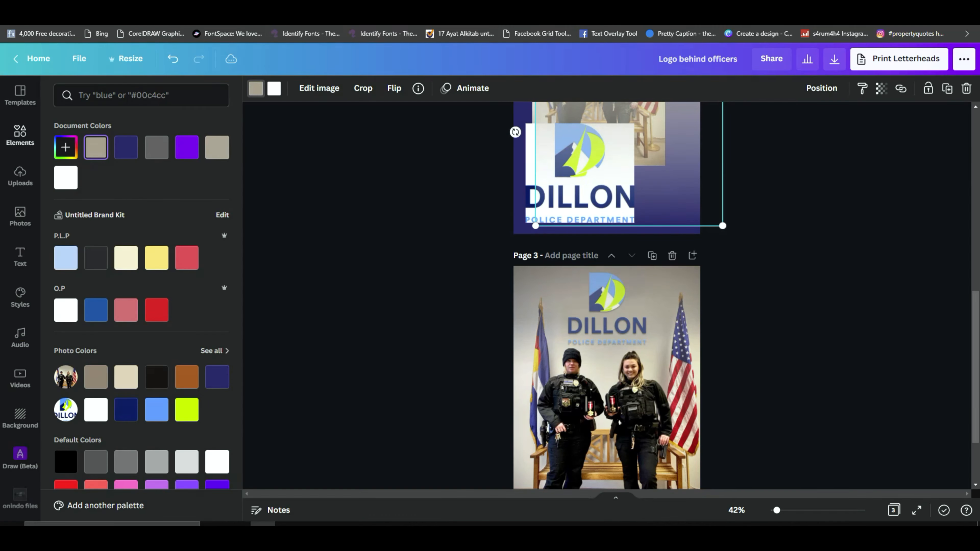
Step: Examine the finished composite on page 3 and compare it with the separate photo, gradient and logo on page 2
{"action": "scroll", "coordinate": [621, 265], "scroll_direction": "up", "scroll_amount": 1}
{"action": "scroll", "coordinate": [630, 320], "scroll_direction": "down", "scroll_amount": 3}
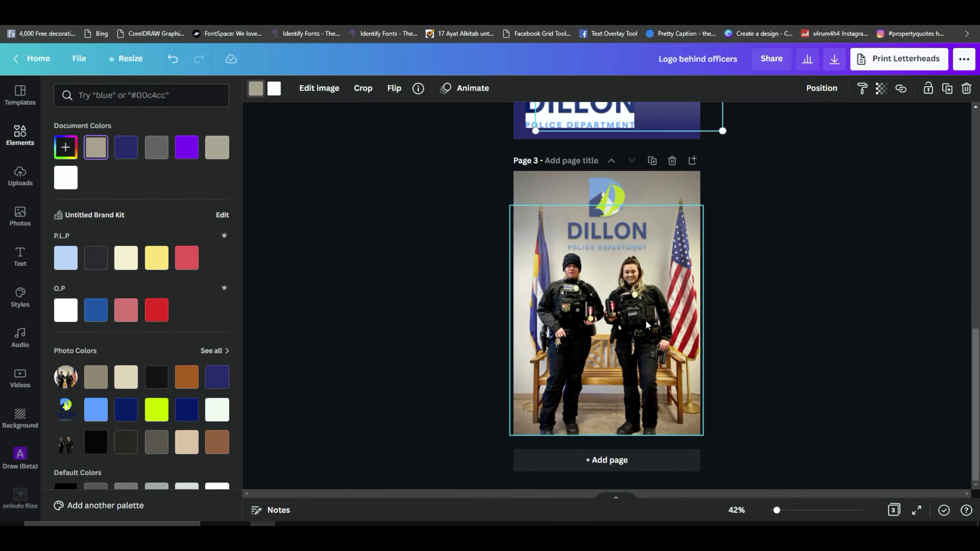
{"action": "scroll", "coordinate": [645, 320], "scroll_direction": "up", "scroll_amount": 10}
{"action": "scroll", "coordinate": [646, 319], "scroll_direction": "down", "scroll_amount": 10}
{"action": "scroll", "coordinate": [647, 315], "scroll_direction": "up", "scroll_amount": 6}
{"action": "scroll", "coordinate": [648, 307], "scroll_direction": "down", "scroll_amount": 4}
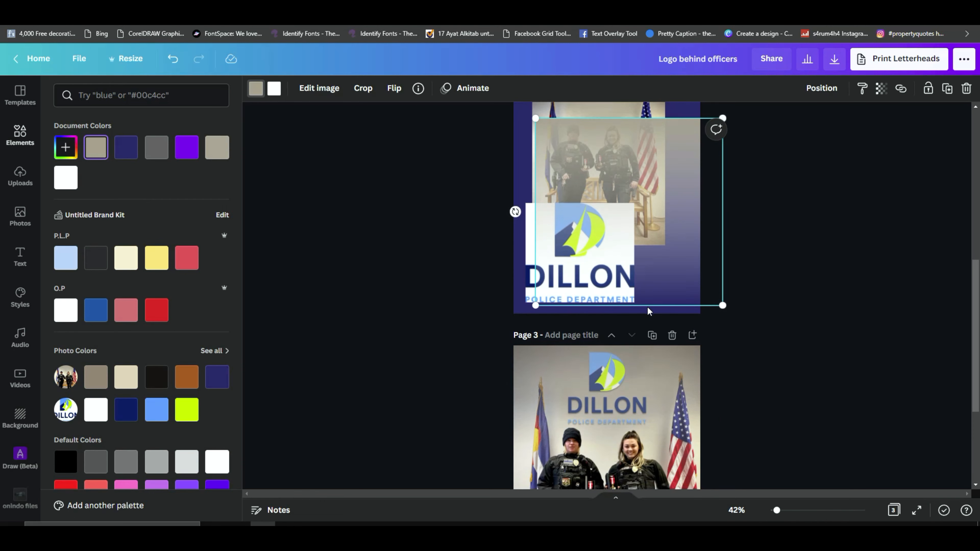
{"action": "scroll", "coordinate": [665, 354], "scroll_direction": "down", "scroll_amount": 1}
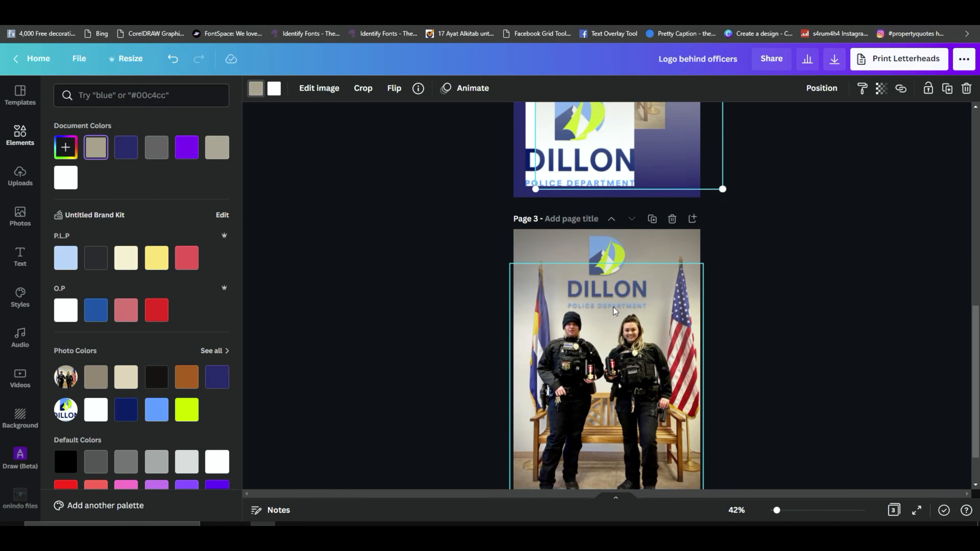
{"action": "scroll", "coordinate": [637, 291], "scroll_direction": "up", "scroll_amount": 4}
{"action": "scroll", "coordinate": [657, 280], "scroll_direction": "down", "scroll_amount": 3}
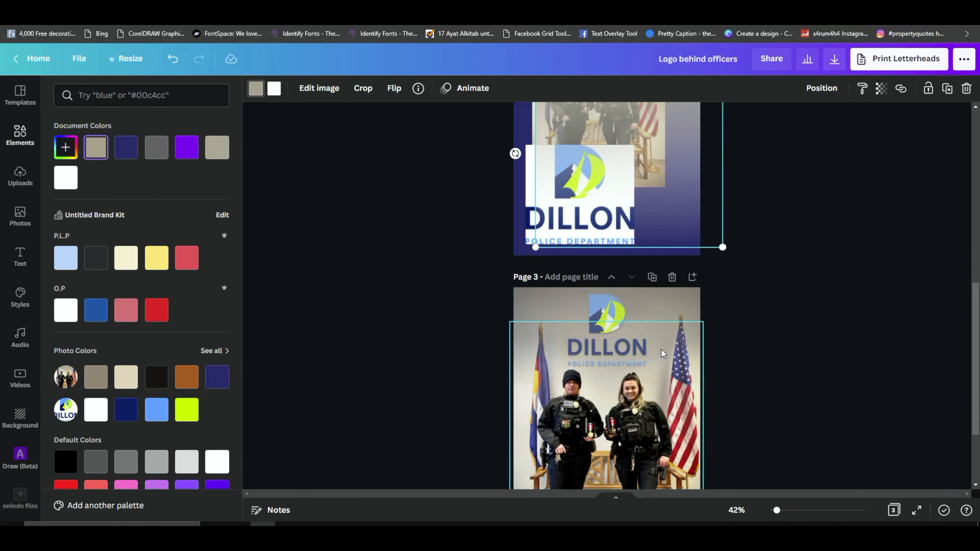
Step: Add a new page below the page 3 composite
{"action": "left_click", "coordinate": [649, 412]}
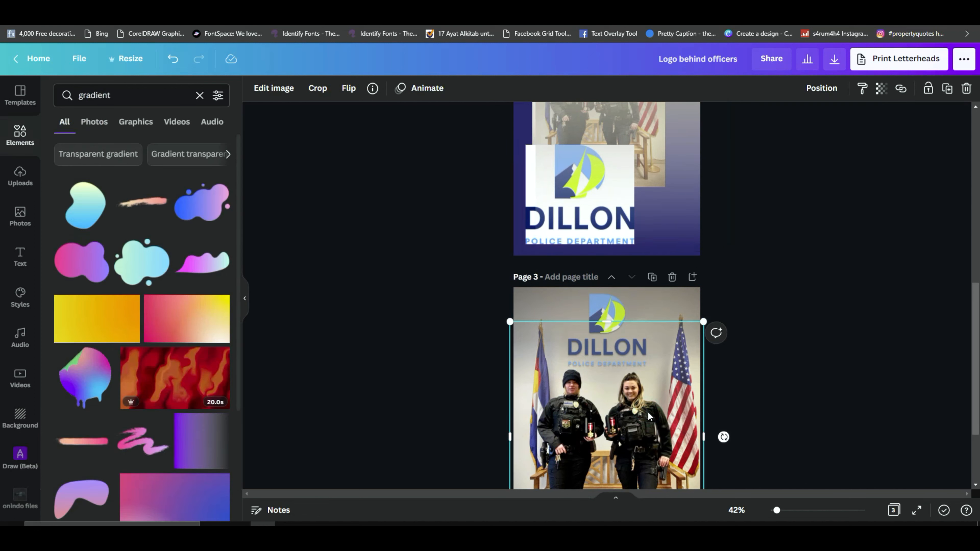
{"action": "scroll", "coordinate": [647, 411], "scroll_direction": "down", "scroll_amount": 3}
{"action": "left_click", "coordinate": [647, 465]}
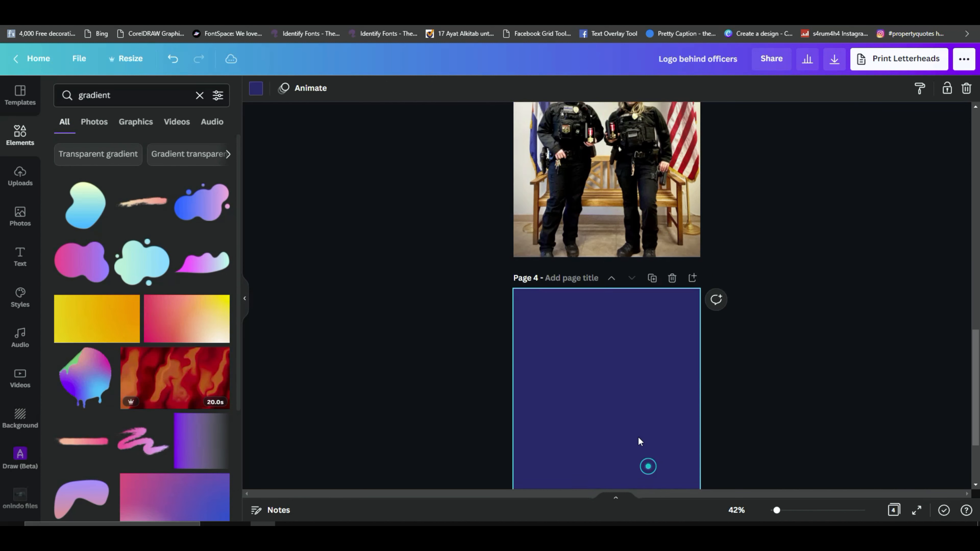
Step: Copy the officers' photo from page 2 onto page 4 and make it that page's background
{"action": "scroll", "coordinate": [796, 331], "scroll_direction": "up", "scroll_amount": 15}
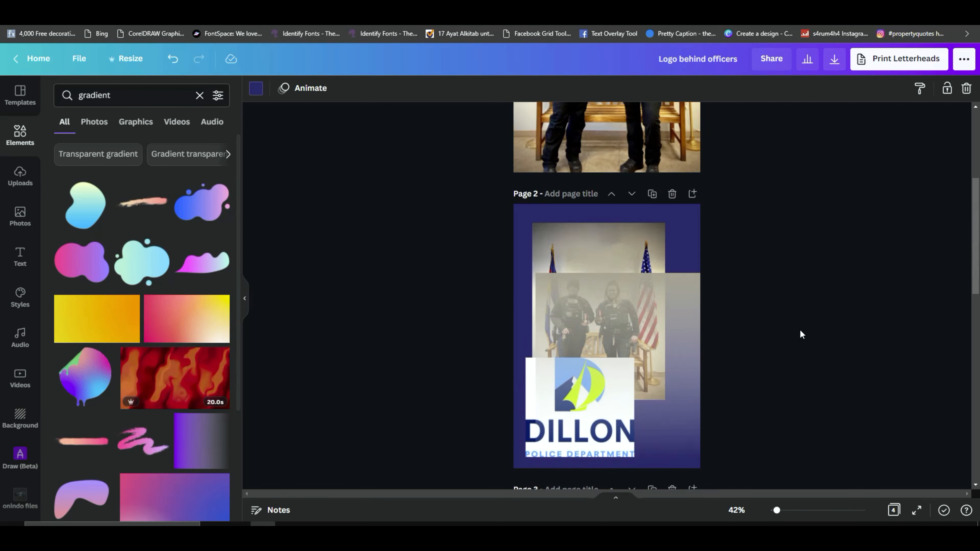
{"action": "left_click", "coordinate": [591, 254]}
{"action": "scroll", "coordinate": [597, 256], "scroll_direction": "down", "scroll_amount": 1}
{"action": "scroll", "coordinate": [596, 256], "scroll_direction": "down", "scroll_amount": 1}
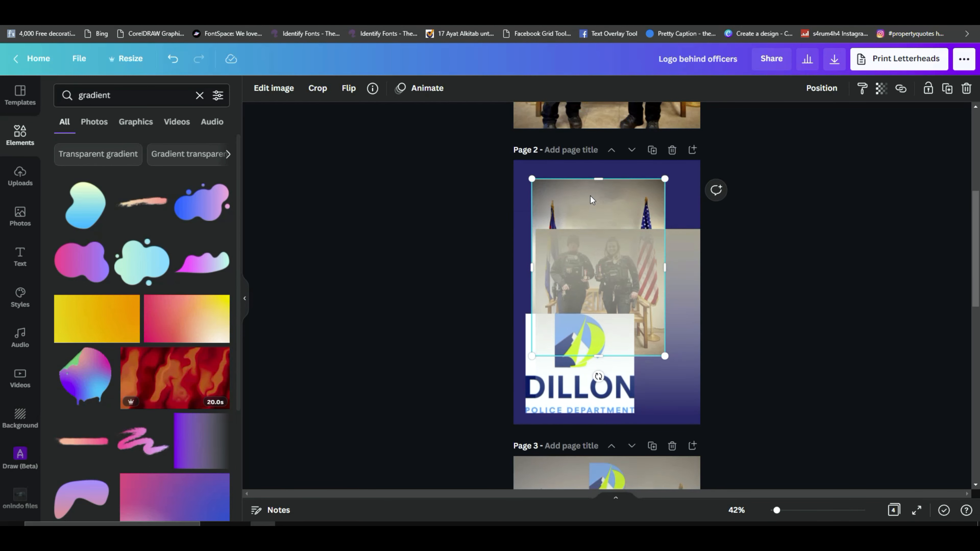
{"action": "scroll", "coordinate": [596, 203], "scroll_direction": "down", "scroll_amount": 15}
{"action": "left_click", "coordinate": [592, 259]}
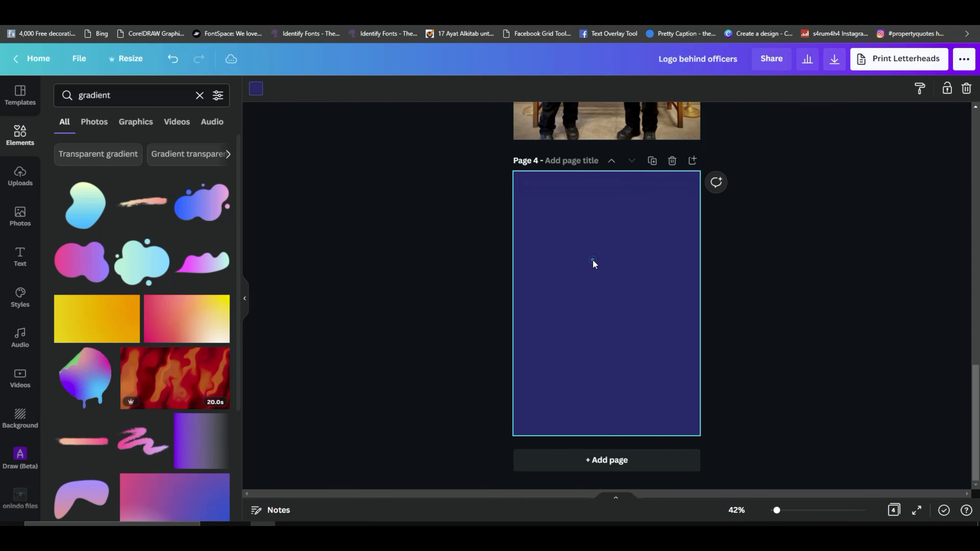
{"action": "right_click", "coordinate": [592, 259]}
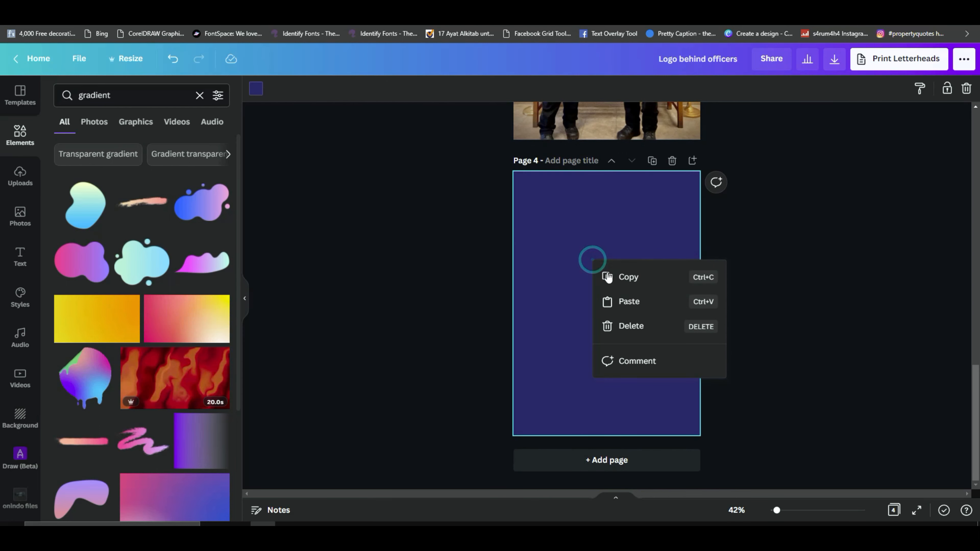
{"action": "left_click", "coordinate": [634, 303]}
{"action": "right_click", "coordinate": [633, 309]}
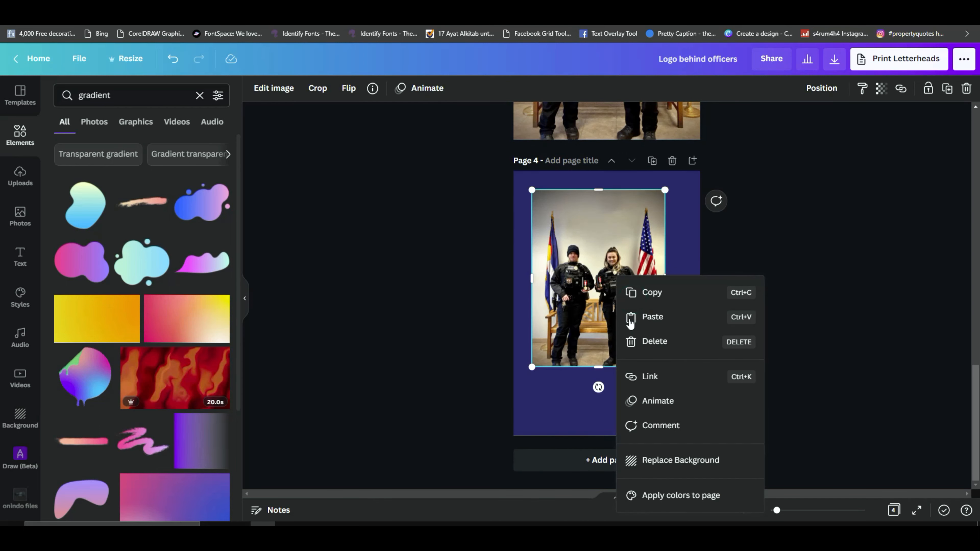
{"action": "left_click", "coordinate": [685, 461]}
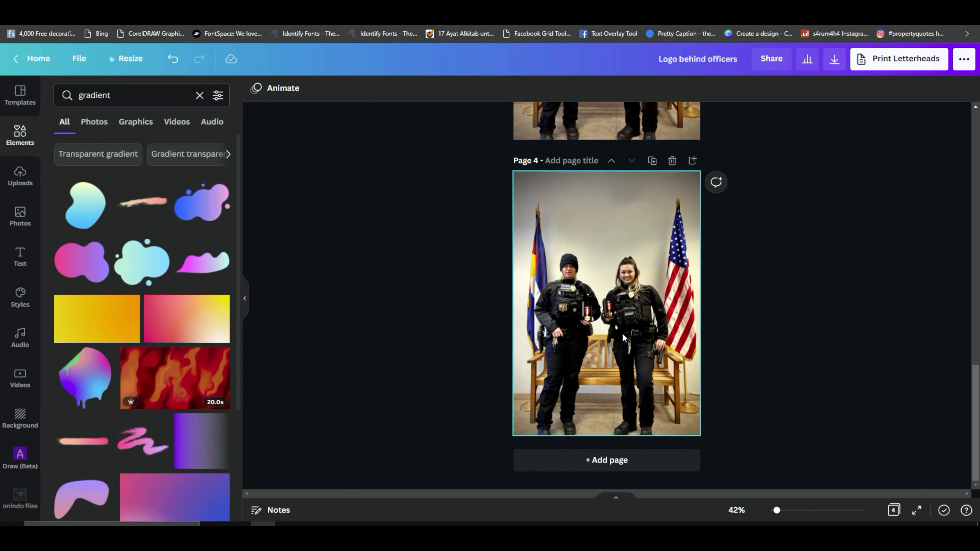
Step: Shift page 4's background photo to the right within its crop, up to the image's left edge
{"action": "double_click", "coordinate": [622, 334]}
{"action": "left_click_drag", "start_coordinate": [622, 334], "coordinate": [637, 327]}
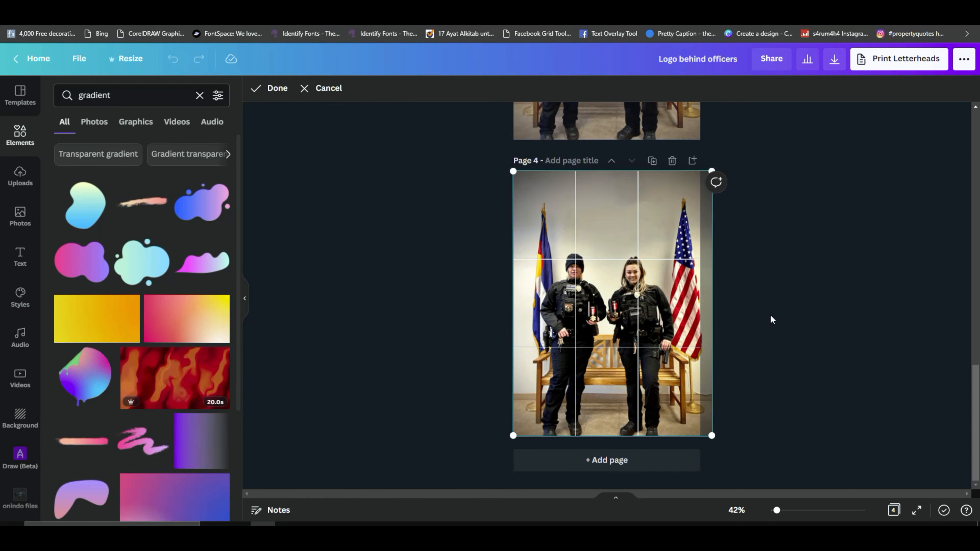
{"action": "left_click", "coordinate": [762, 312]}
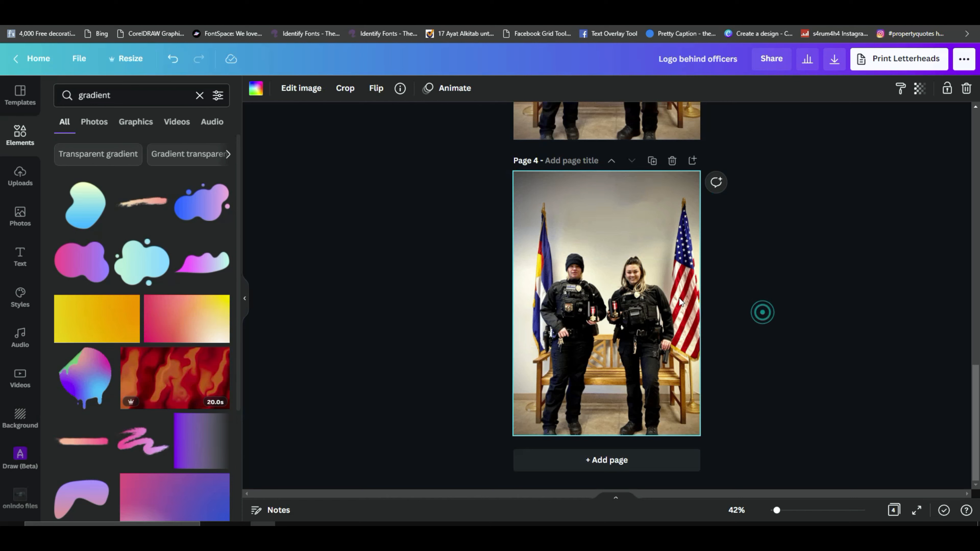
{"action": "scroll", "coordinate": [679, 297], "scroll_direction": "up", "scroll_amount": 5}
{"action": "scroll", "coordinate": [679, 298], "scroll_direction": "down", "scroll_amount": 5}
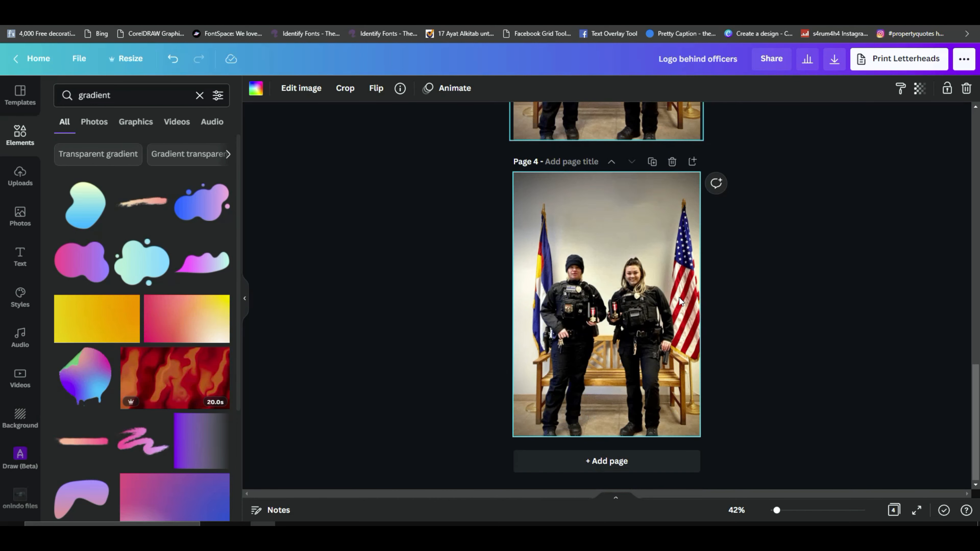
{"action": "left_click", "coordinate": [654, 305]}
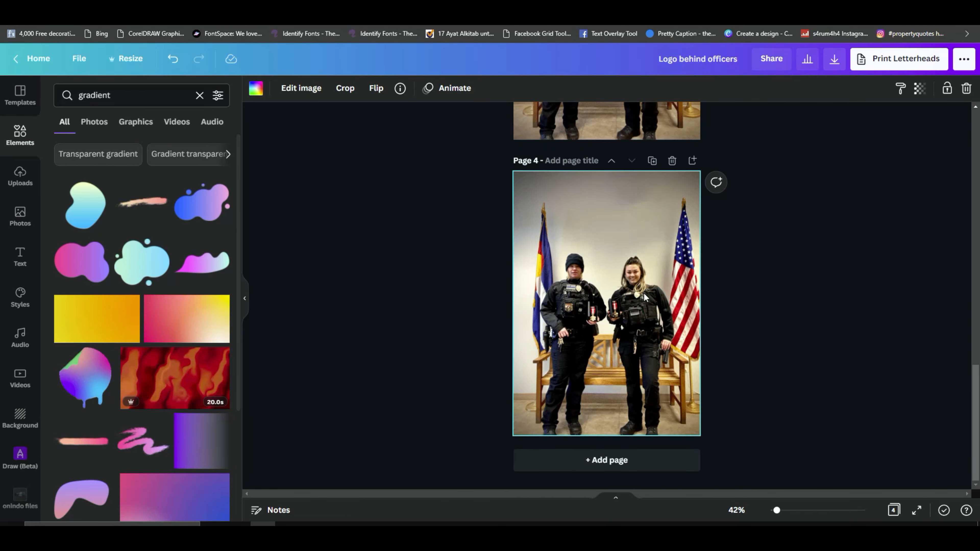
Step: Copy the background-free cutout of the officers from page 3 and paste it onto page 4
{"action": "scroll", "coordinate": [644, 297], "scroll_direction": "up", "scroll_amount": 2}
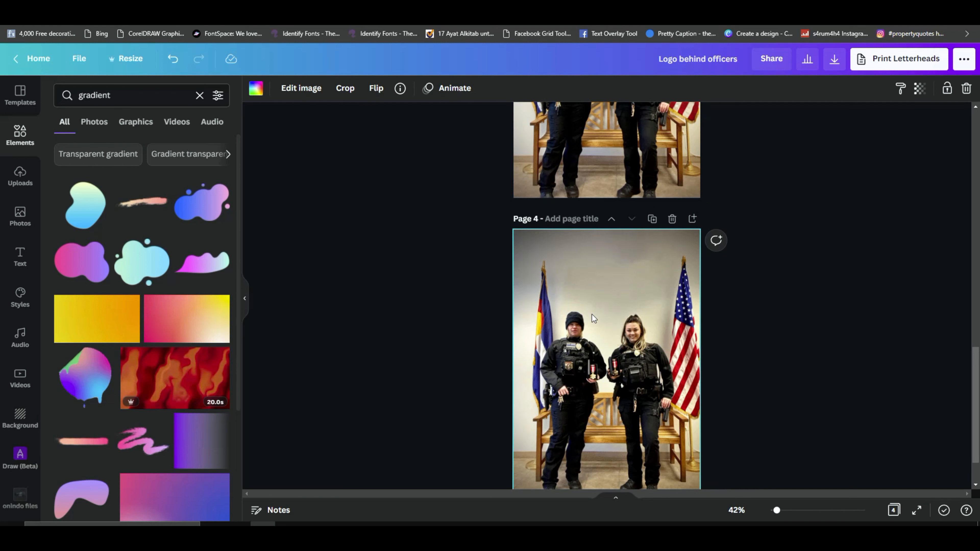
{"action": "scroll", "coordinate": [594, 348], "scroll_direction": "up", "scroll_amount": 5}
{"action": "left_click", "coordinate": [636, 249]}
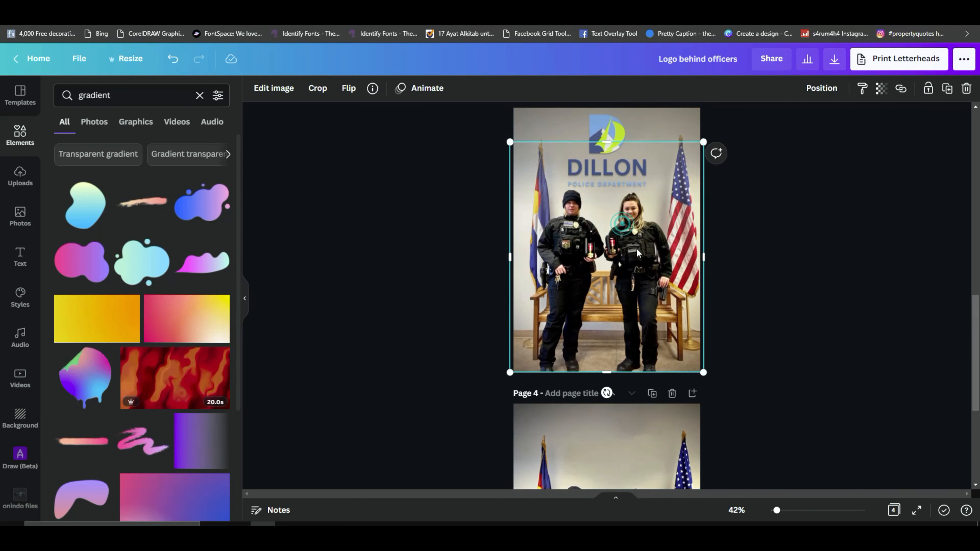
{"action": "left_click_drag", "start_coordinate": [653, 251], "coordinate": [642, 254]}
{"action": "key", "text": "ctrl+z"}
{"action": "scroll", "coordinate": [641, 257], "scroll_direction": "down", "scroll_amount": 5}
{"action": "left_click", "coordinate": [632, 298]}
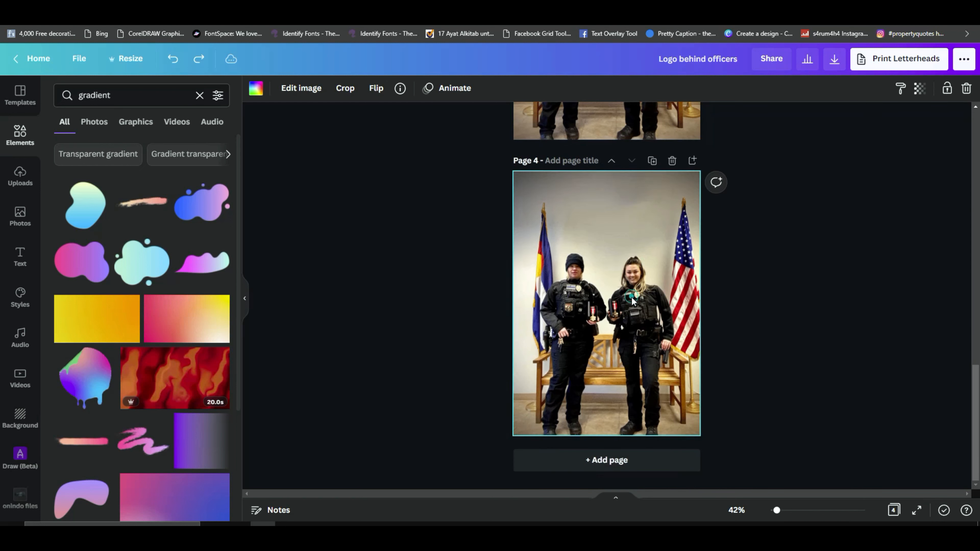
{"action": "left_click_drag", "start_coordinate": [633, 301], "coordinate": [653, 319]}
Step: Slide the officers' cutout on page 4 to the right and slightly down, offset from the officers in the background photo
{"action": "left_click_drag", "start_coordinate": [596, 294], "coordinate": [620, 294]}
{"action": "left_click", "coordinate": [527, 202]}
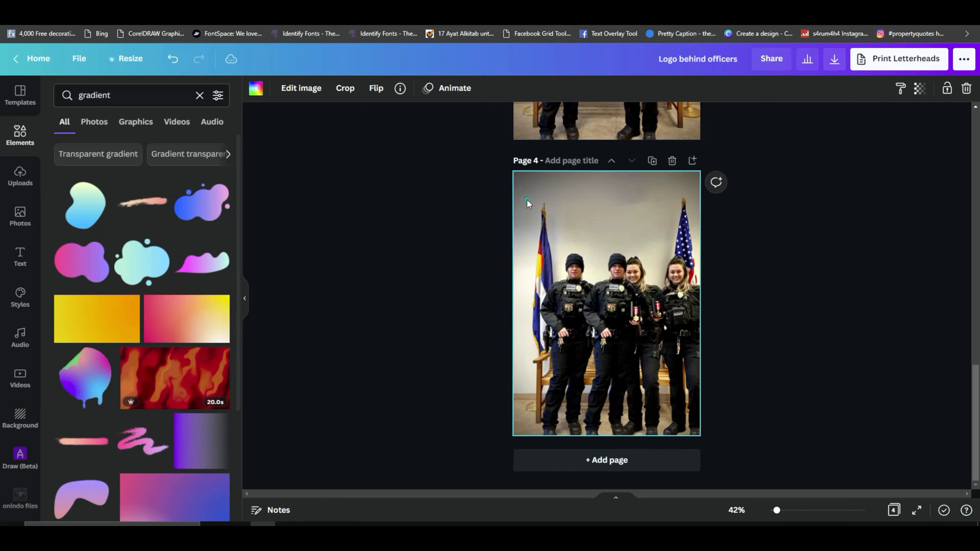
{"action": "mouse_move", "coordinate": [612, 305]}
{"action": "left_mouse_down"}
{"action": "mouse_move", "coordinate": [576, 305]}
{"action": "mouse_move", "coordinate": [608, 305]}
{"action": "left_mouse_up"}
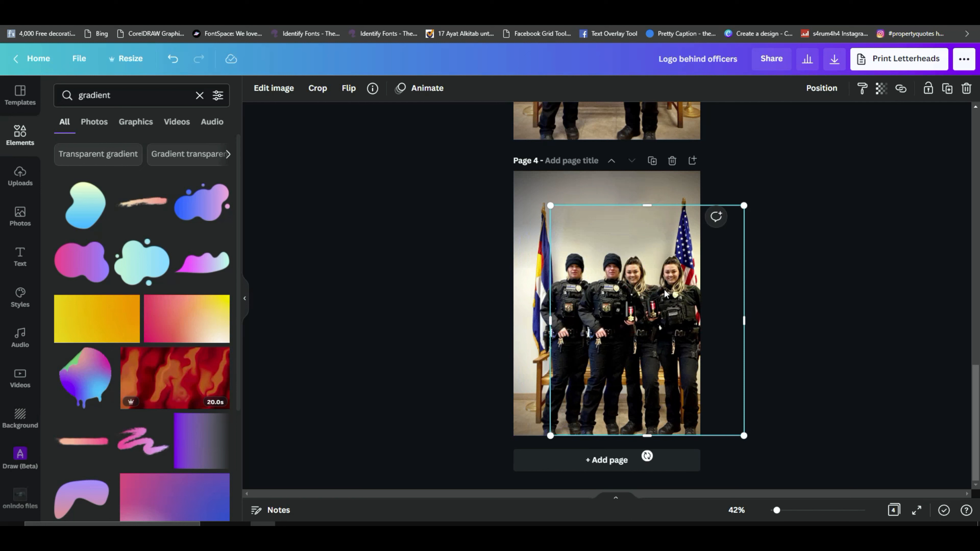
{"action": "left_click_drag", "start_coordinate": [681, 303], "coordinate": [709, 310]}
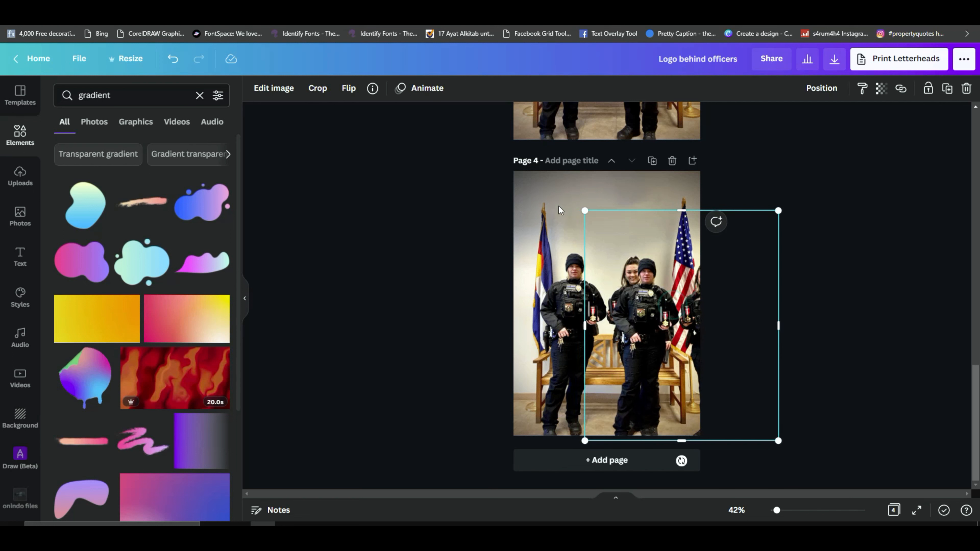
{"action": "left_click", "coordinate": [532, 193]}
{"action": "scroll", "coordinate": [561, 212], "scroll_direction": "up", "scroll_amount": 5}
{"action": "left_click", "coordinate": [607, 195]}
{"action": "mouse_move", "coordinate": [631, 166]}
{"action": "left_mouse_down"}
{"action": "mouse_move", "coordinate": [557, 170]}
{"action": "mouse_move", "coordinate": [639, 170]}
{"action": "left_mouse_up"}
{"action": "key", "text": "ctrl+z"}
Step: Move page 2's gradient to the right to clear the logo, and copy the Dillon logo onto page 4's wall between the flags
{"action": "scroll", "coordinate": [641, 197], "scroll_direction": "up", "scroll_amount": 5}
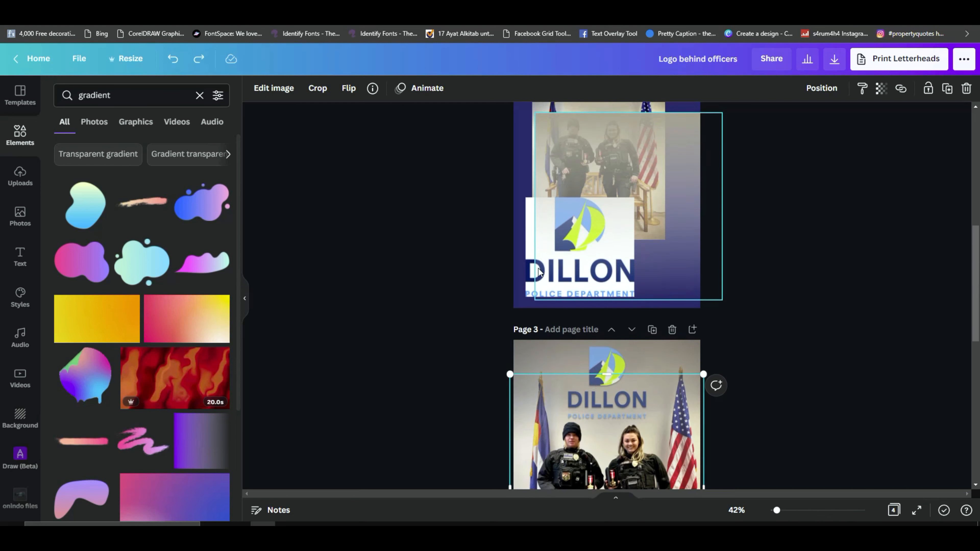
{"action": "left_click_drag", "start_coordinate": [602, 232], "coordinate": [657, 217]}
{"action": "left_click", "coordinate": [557, 242]}
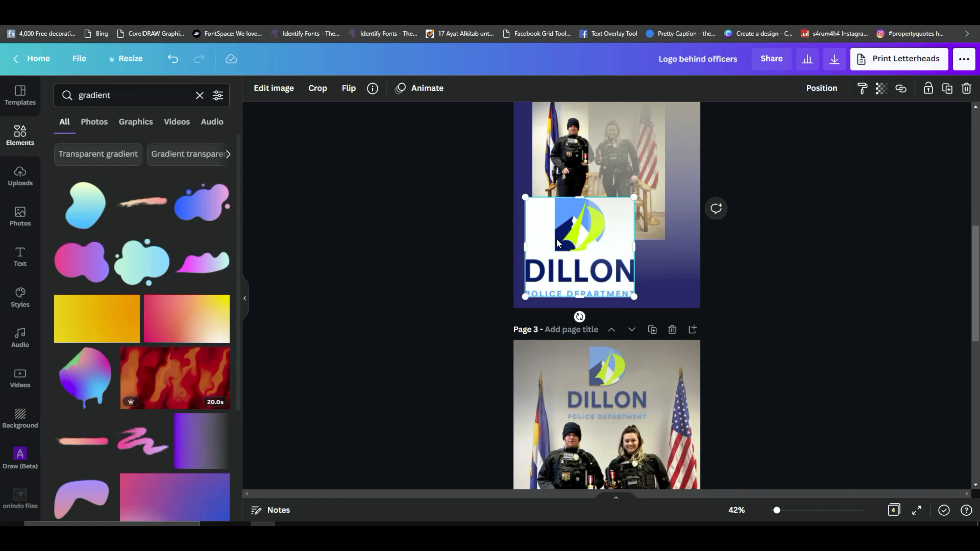
{"action": "scroll", "coordinate": [559, 244], "scroll_direction": "down", "scroll_amount": 10}
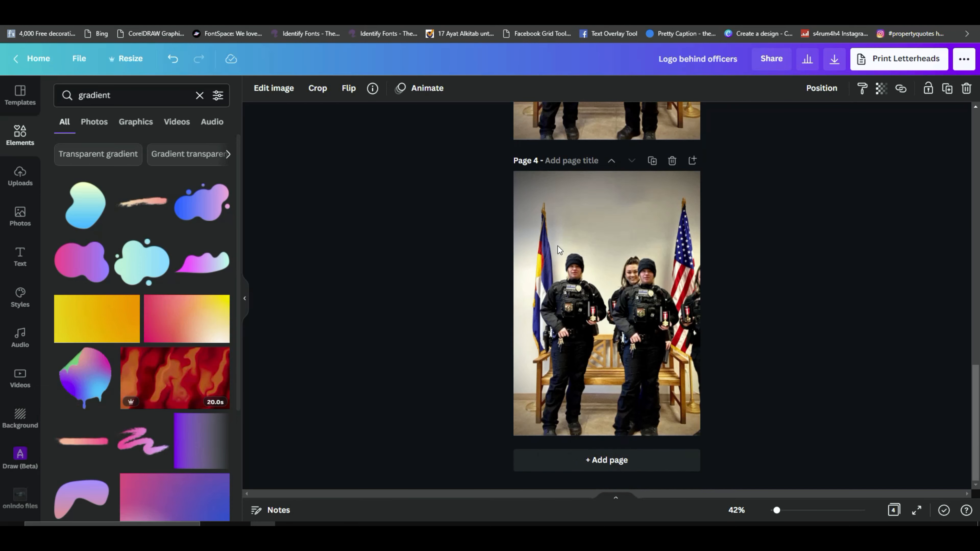
{"action": "left_click", "coordinate": [579, 222]}
{"action": "key", "text": "ctrl+v"}
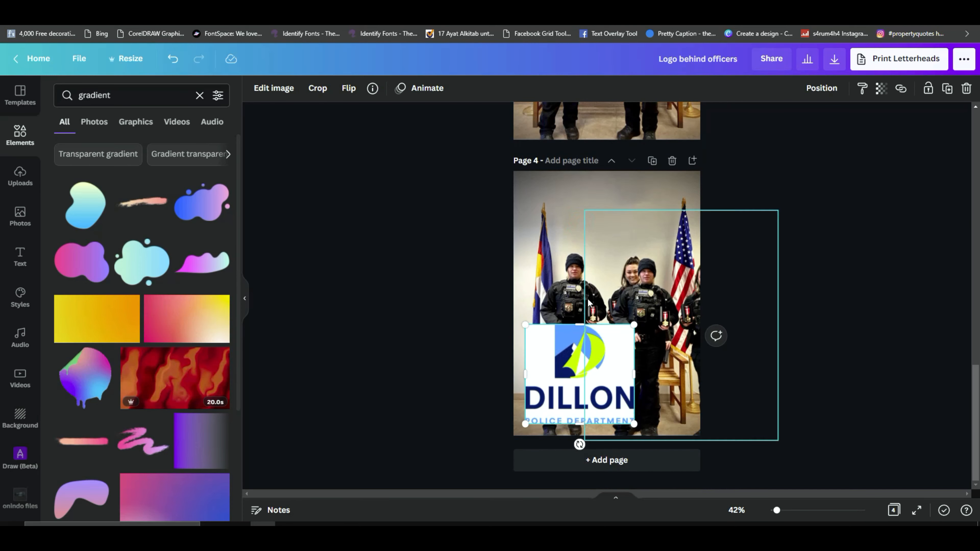
{"action": "left_click_drag", "start_coordinate": [580, 368], "coordinate": [618, 232]}
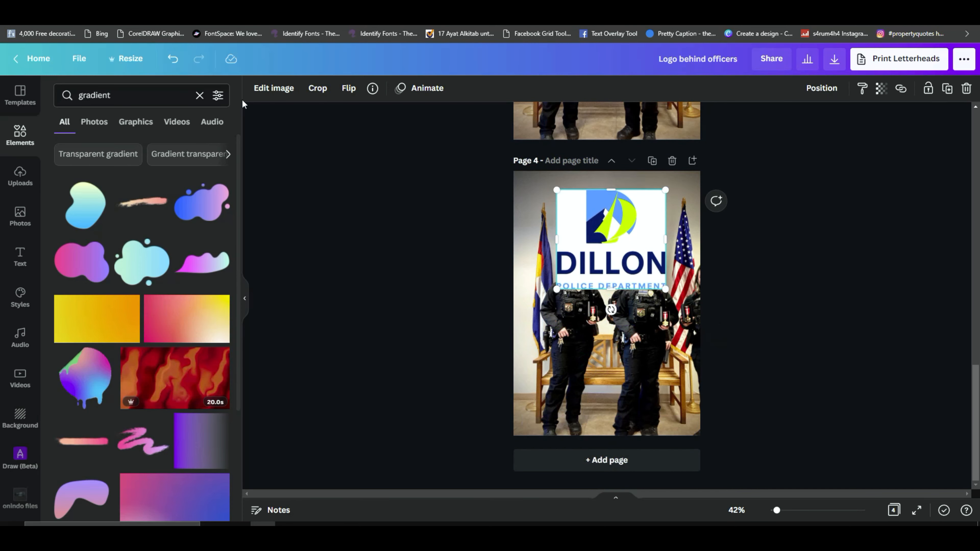
Step: Remove the white background from page 4's Dillon logo and restore the white areas inside its emblem with a size 100 brush
{"action": "left_click", "coordinate": [274, 89]}
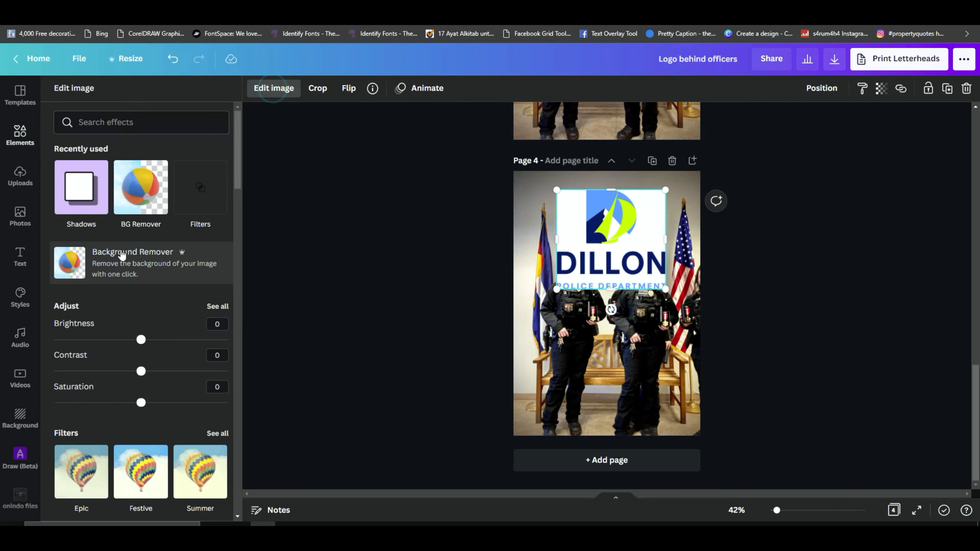
{"action": "left_click", "coordinate": [122, 264]}
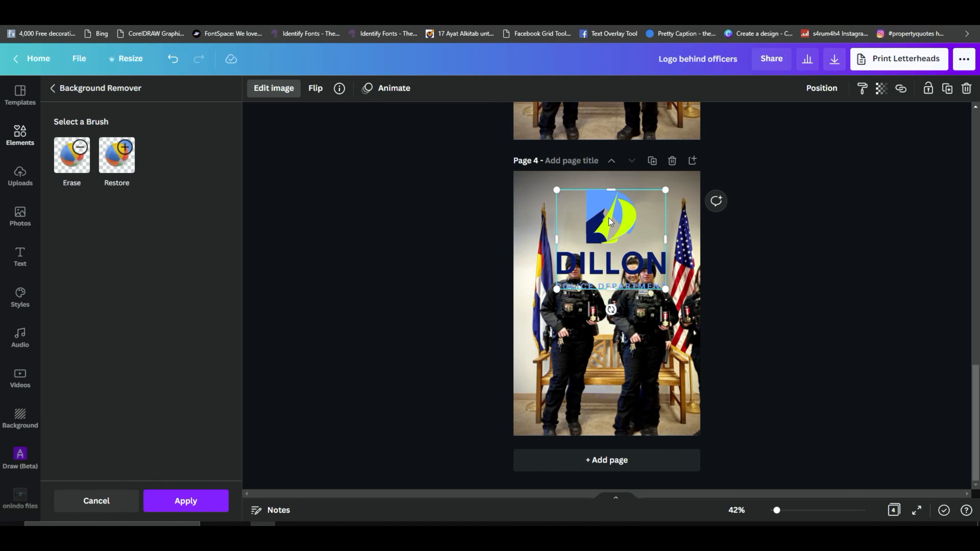
{"action": "left_click", "coordinate": [120, 172]}
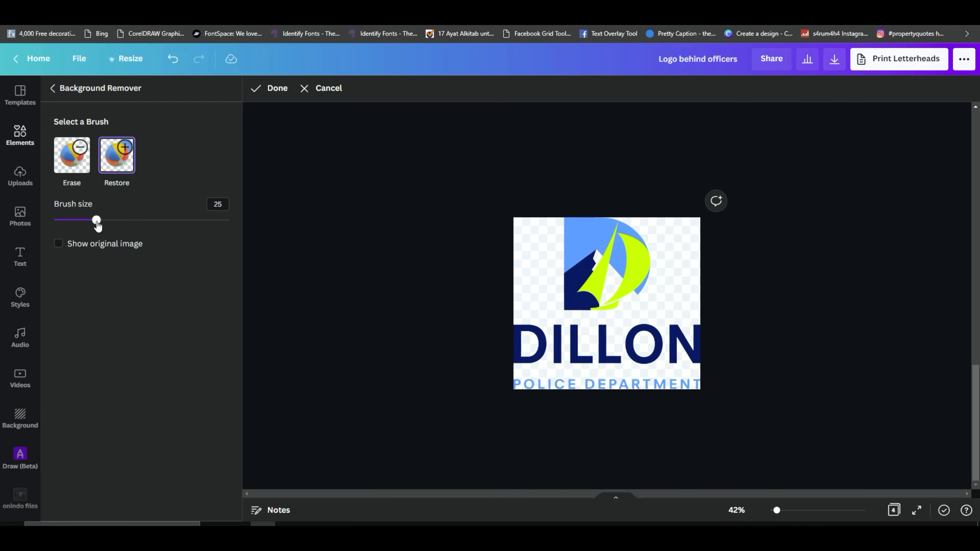
{"action": "left_click_drag", "start_coordinate": [96, 222], "coordinate": [252, 228]}
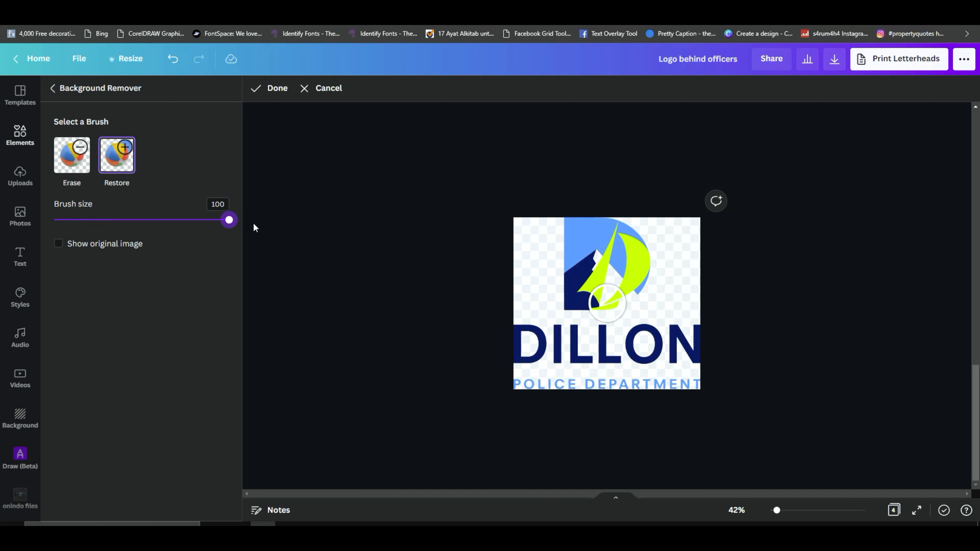
{"action": "left_click", "coordinate": [58, 243]}
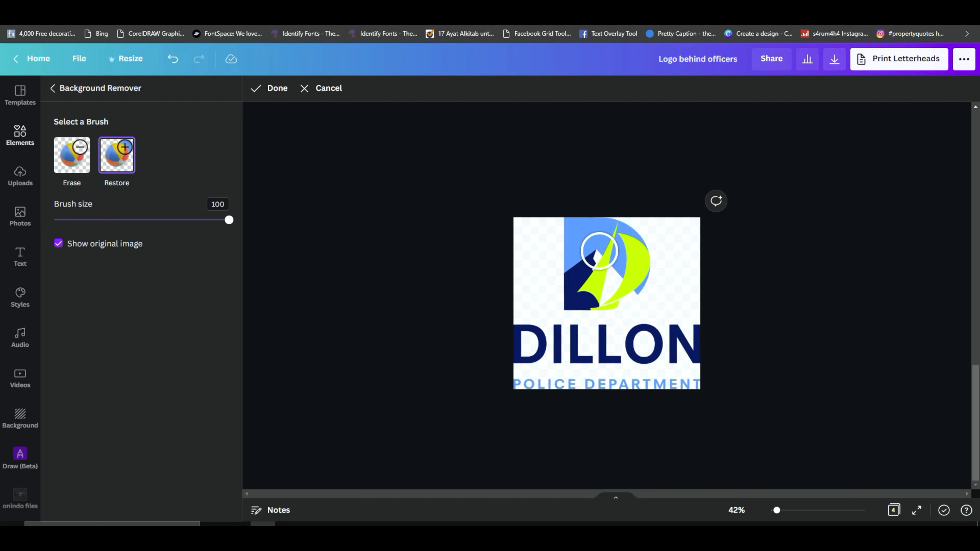
{"action": "mouse_move", "coordinate": [599, 252]}
{"action": "left_mouse_down"}
{"action": "mouse_move", "coordinate": [601, 290]}
{"action": "mouse_move", "coordinate": [626, 277]}
{"action": "mouse_move", "coordinate": [595, 261]}
{"action": "mouse_move", "coordinate": [622, 277]}
{"action": "left_mouse_up"}
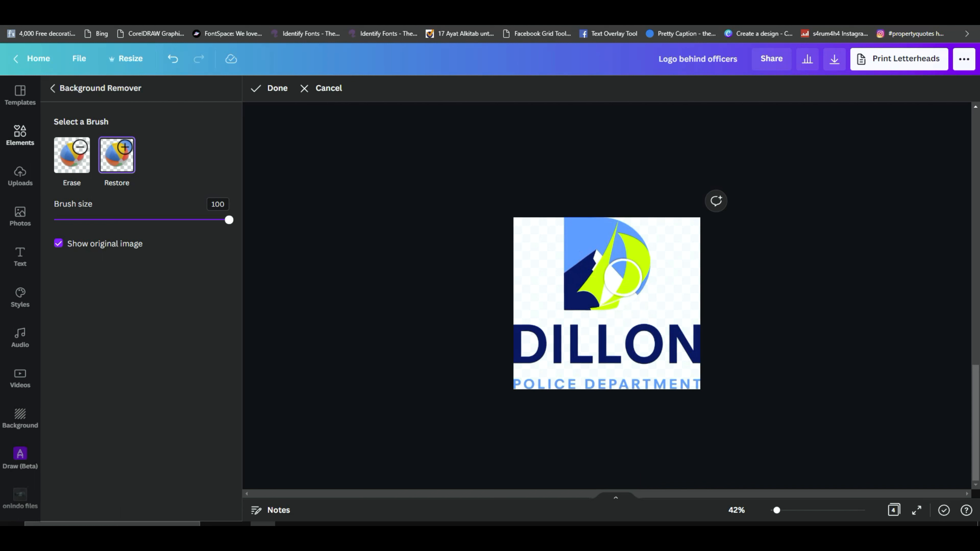
{"action": "left_click", "coordinate": [276, 88]}
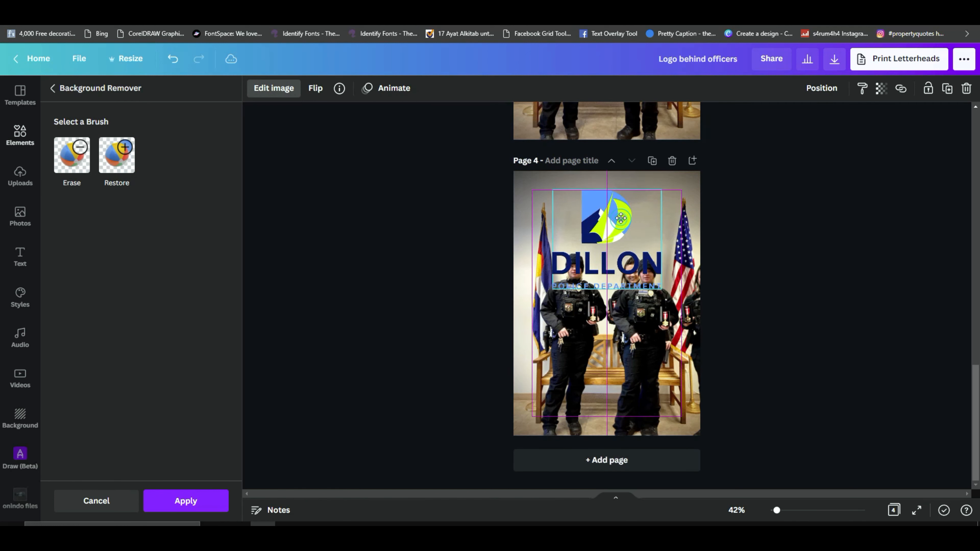
Step: Move the logo up on page 4's wall and apply its background removal
{"action": "left_click_drag", "start_coordinate": [622, 223], "coordinate": [625, 209]}
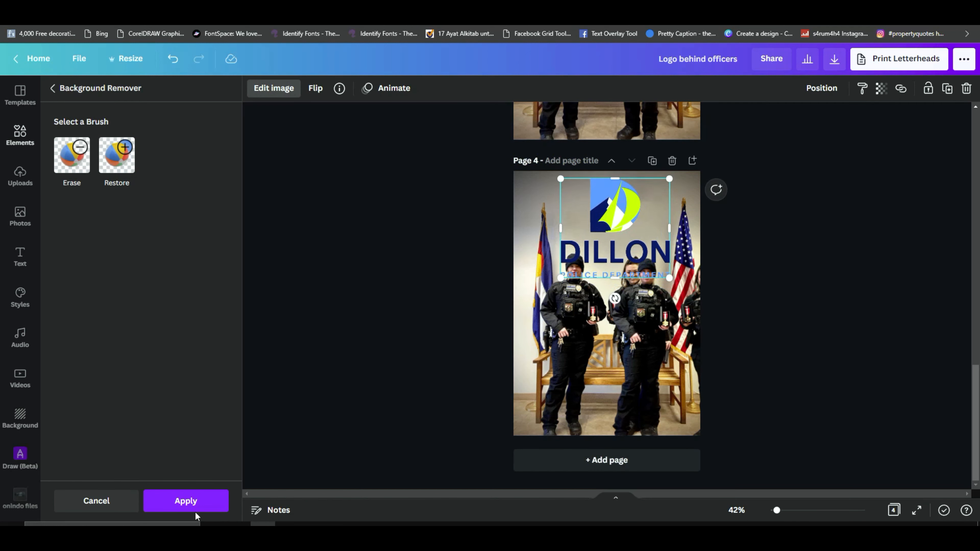
{"action": "left_click", "coordinate": [182, 501]}
{"action": "mouse_move", "coordinate": [623, 218]}
{"action": "left_mouse_down"}
{"action": "mouse_move", "coordinate": [615, 198]}
{"action": "mouse_move", "coordinate": [624, 217]}
{"action": "left_mouse_up"}
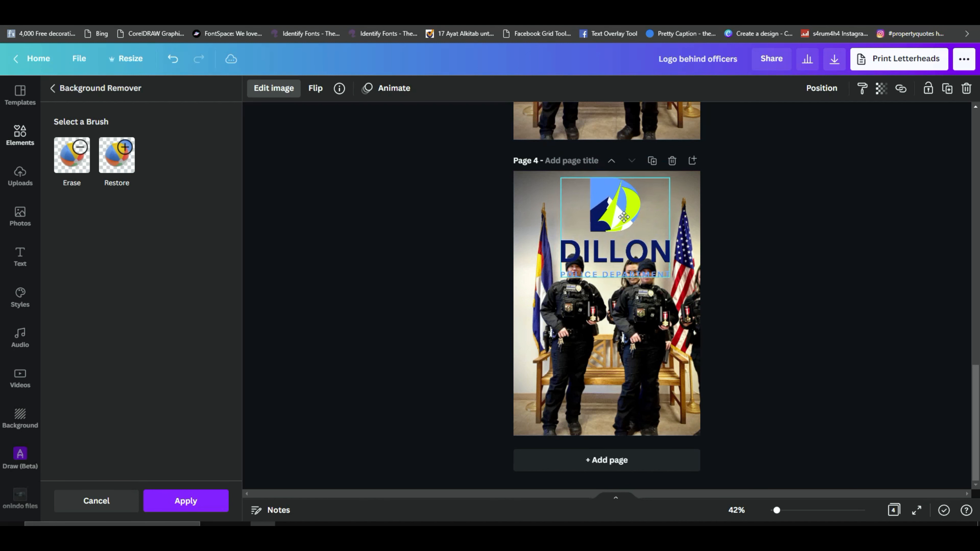
{"action": "left_click", "coordinate": [167, 507]}
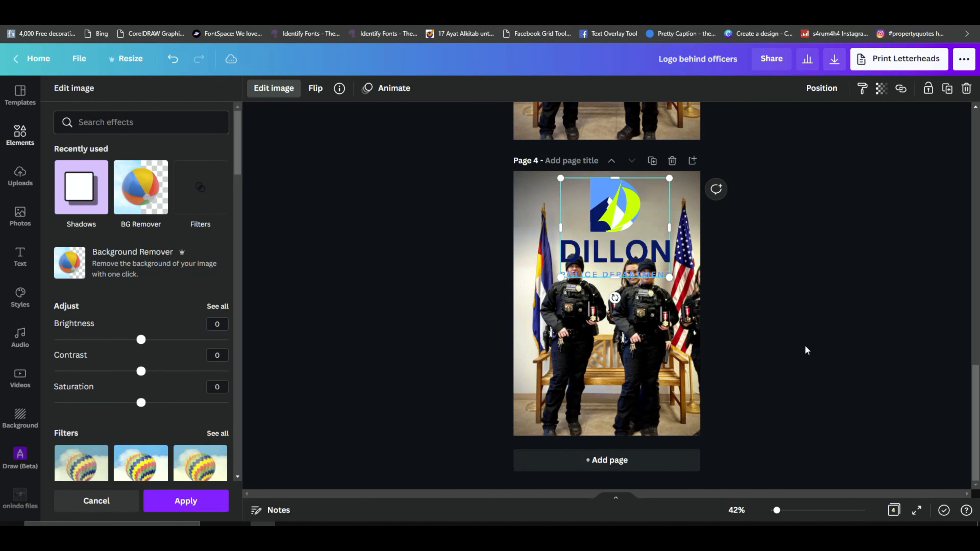
{"action": "left_click", "coordinate": [198, 501]}
Step: Shrink the logo and center it on the wall between the flags, above the officers' heads
{"action": "left_click_drag", "start_coordinate": [670, 277], "coordinate": [640, 251]}
{"action": "left_click_drag", "start_coordinate": [598, 210], "coordinate": [604, 209]}
{"action": "left_click_drag", "start_coordinate": [651, 182], "coordinate": [644, 188]}
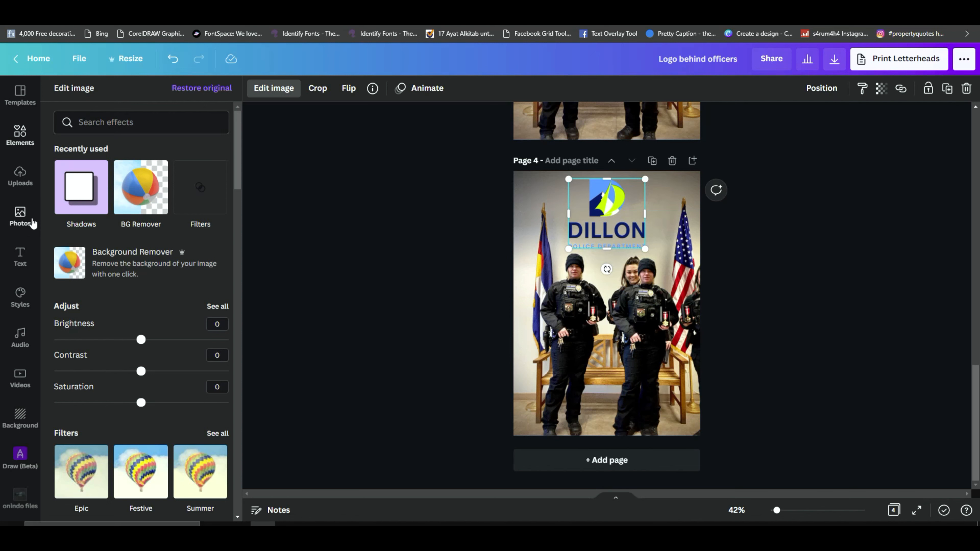
Step: Give the logo a Drop shadow with offset 1, transparency 81 and blur 2
{"action": "left_click", "coordinate": [83, 189]}
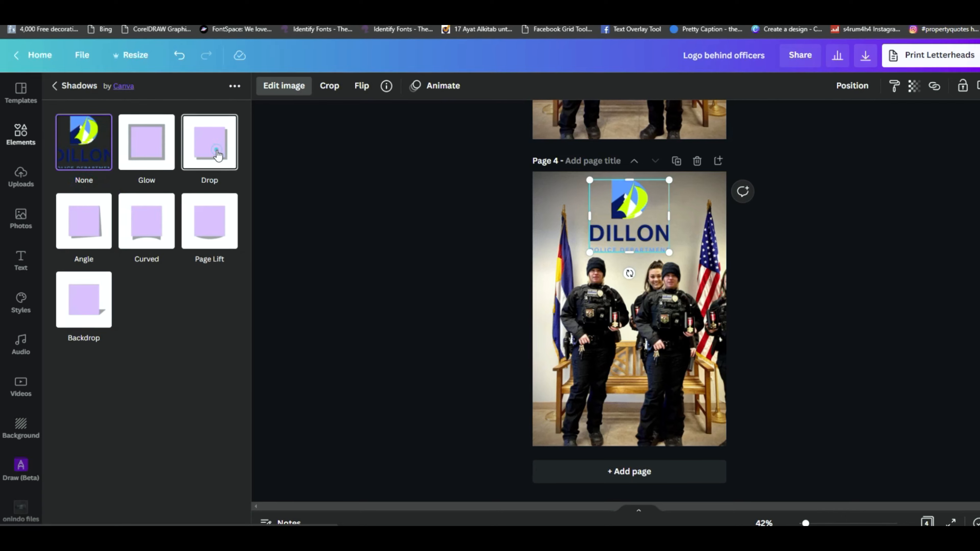
{"action": "left_click", "coordinate": [217, 154]}
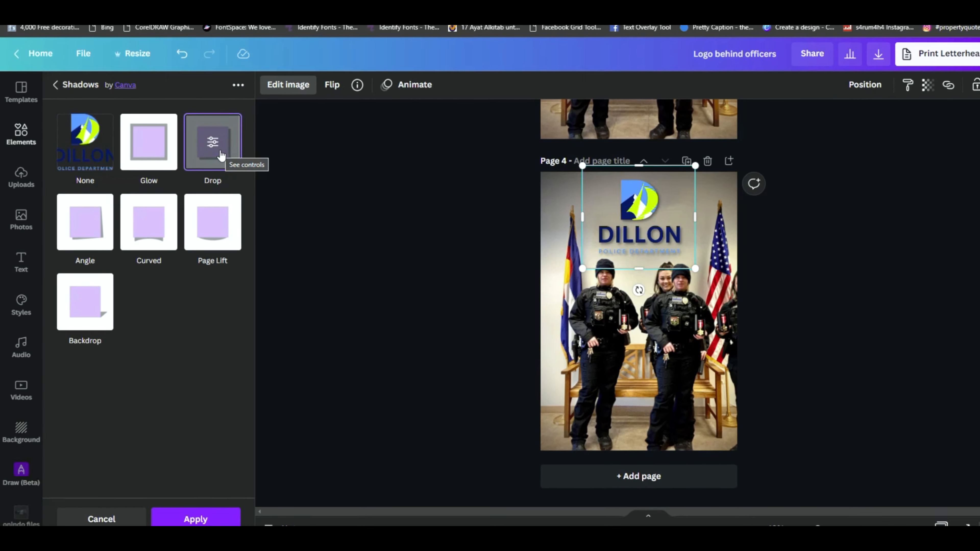
{"action": "left_click", "coordinate": [223, 154]}
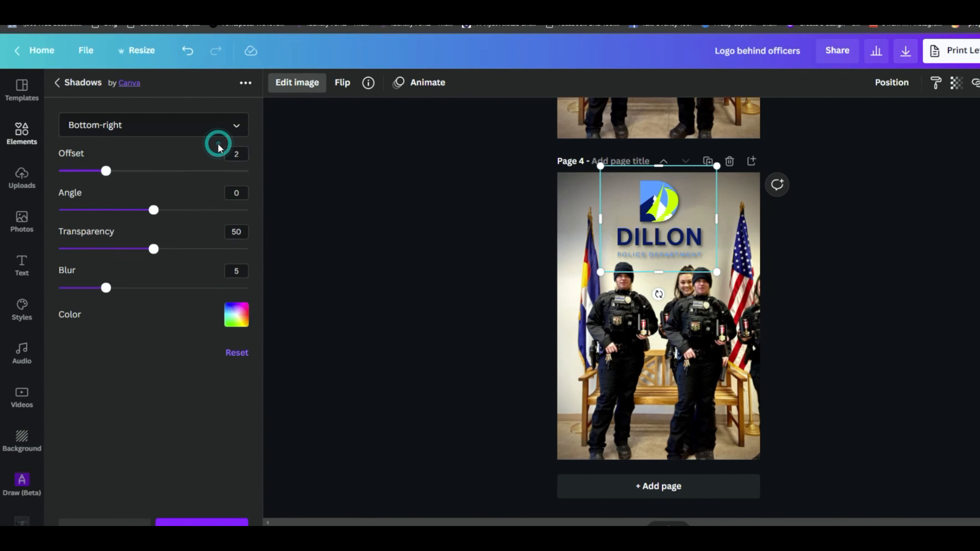
{"action": "left_click_drag", "start_coordinate": [106, 294], "coordinate": [80, 294]}
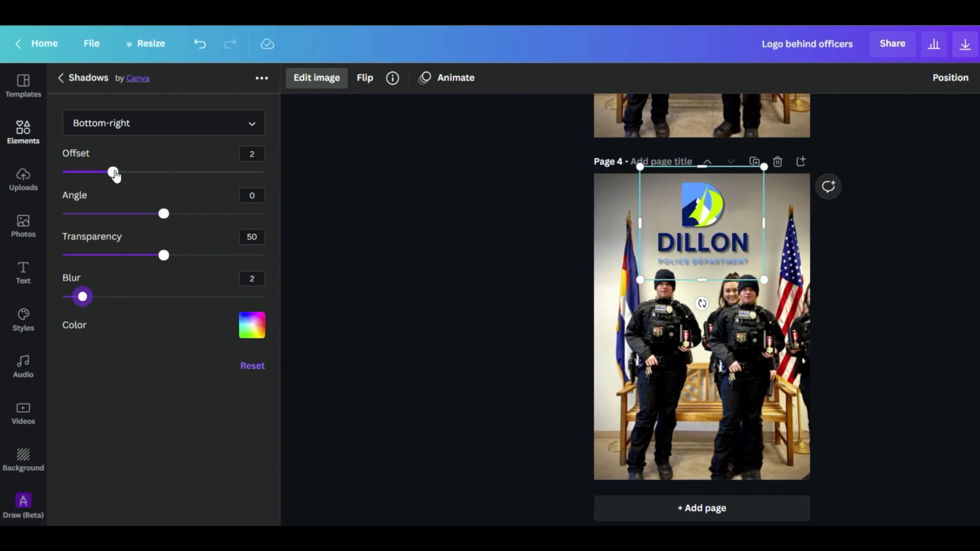
{"action": "left_click_drag", "start_coordinate": [110, 172], "coordinate": [94, 176]}
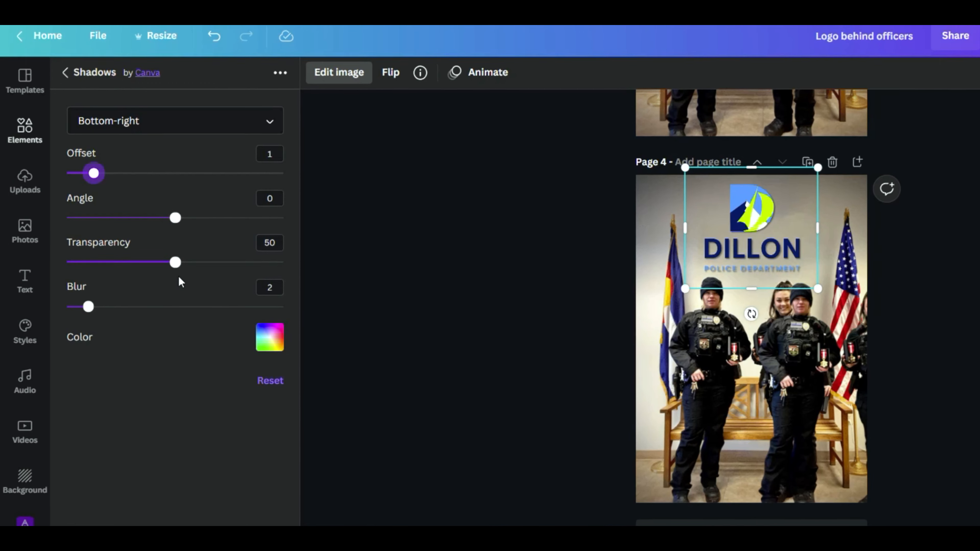
{"action": "left_click_drag", "start_coordinate": [177, 264], "coordinate": [256, 266]}
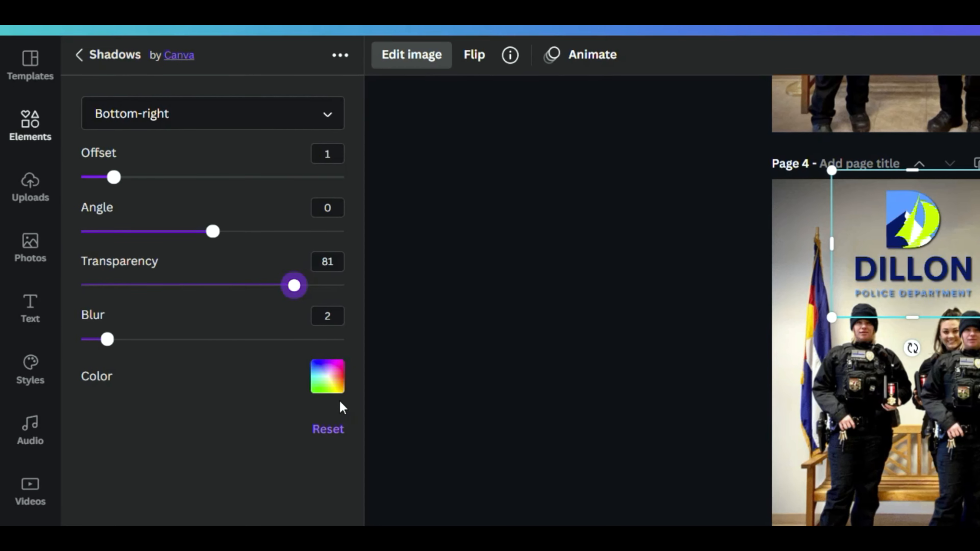
Step: Change the direction of the logo's drop shadow to Bottom
{"action": "left_click_drag", "start_coordinate": [777, 511], "coordinate": [797, 510]}
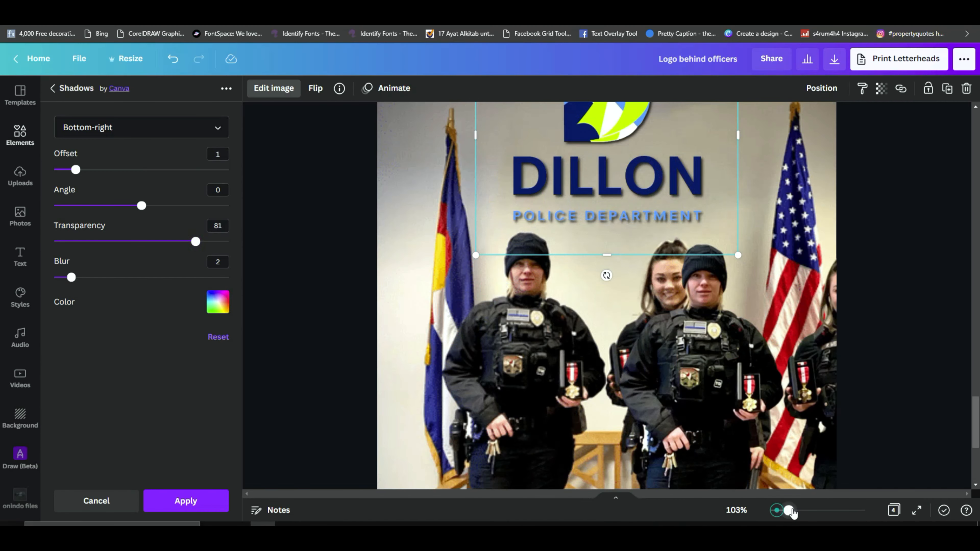
{"action": "scroll", "coordinate": [630, 287], "scroll_direction": "up", "scroll_amount": 3}
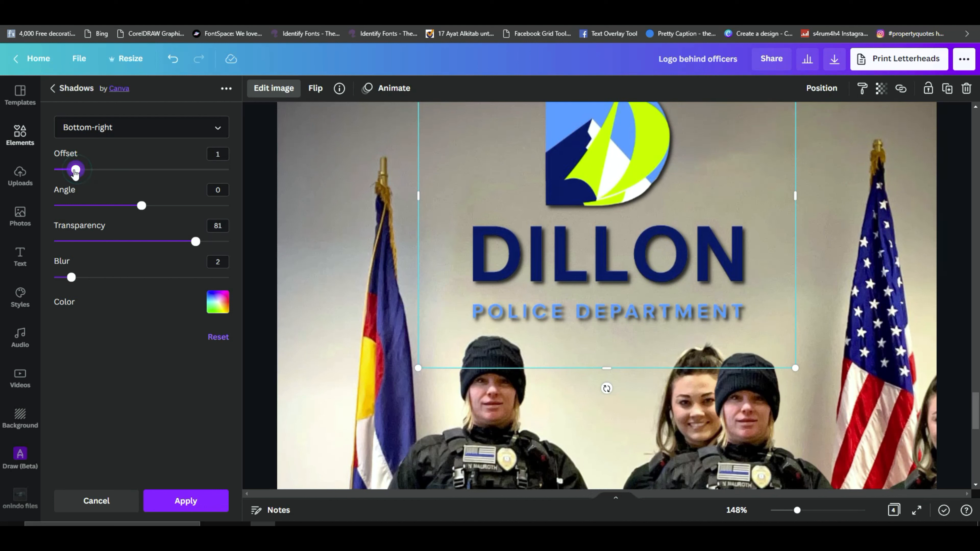
{"action": "mouse_move", "coordinate": [142, 206]}
{"action": "left_mouse_down"}
{"action": "mouse_move", "coordinate": [128, 207]}
{"action": "mouse_move", "coordinate": [137, 207]}
{"action": "left_mouse_up"}
{"action": "left_click", "coordinate": [217, 127]}
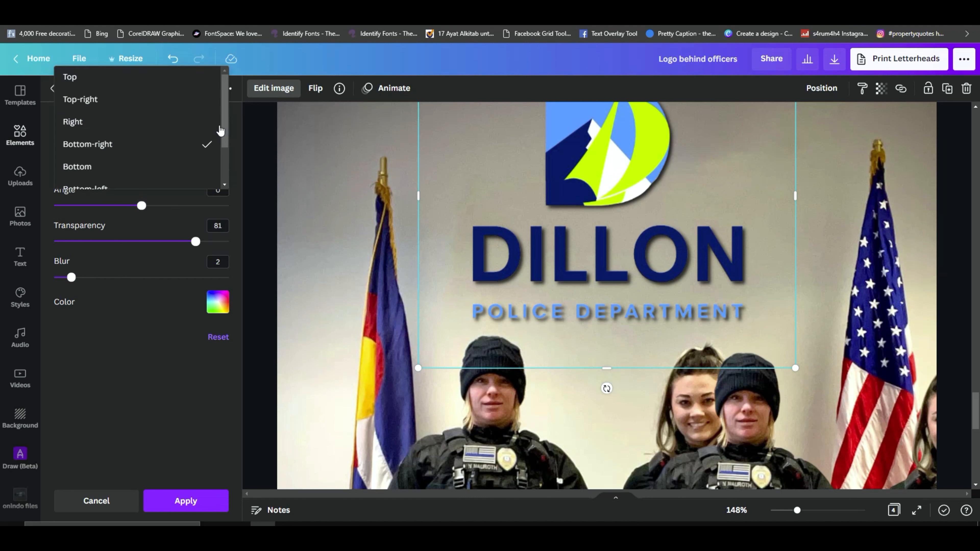
{"action": "left_click", "coordinate": [129, 168]}
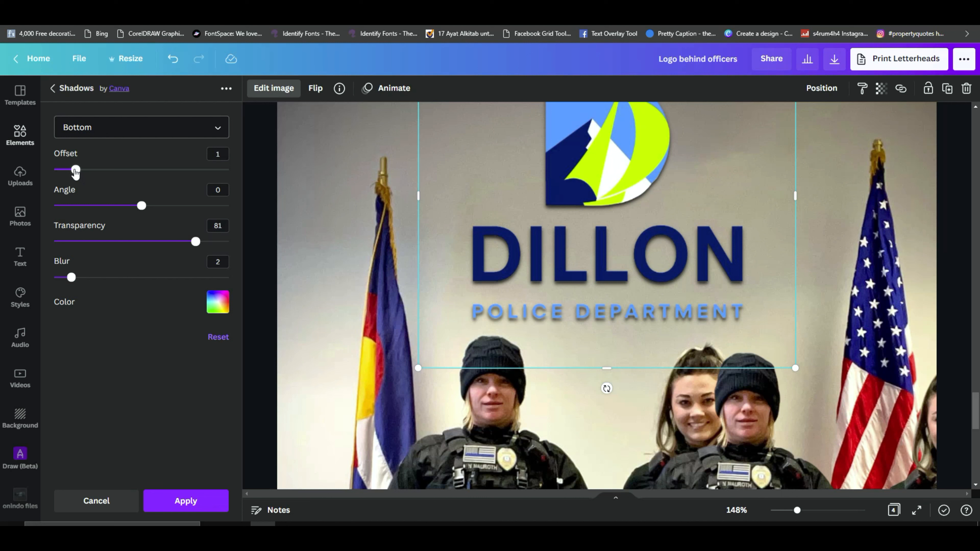
{"action": "left_click_drag", "start_coordinate": [73, 171], "coordinate": [68, 175]}
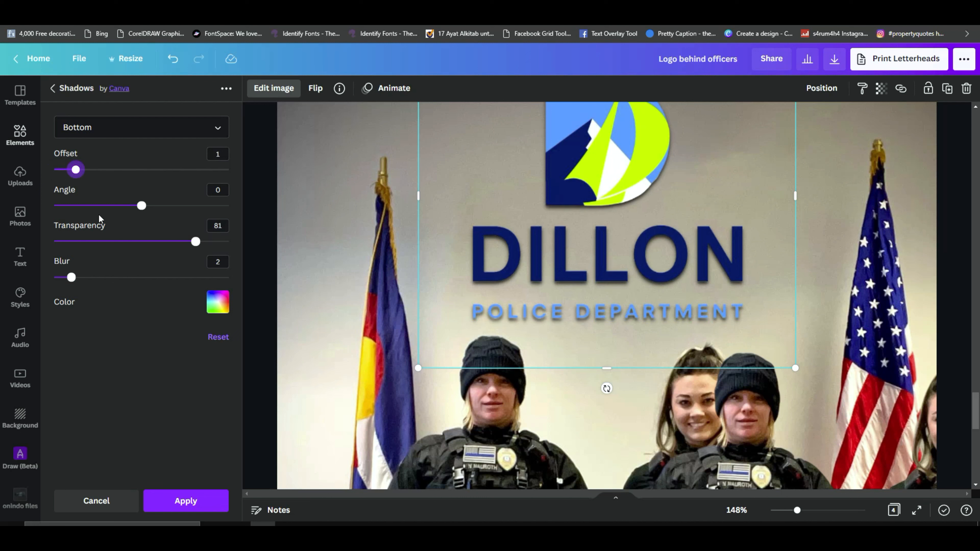
Step: Set the logo shadow's blur to 1 and transparency to 72, and apply the effect
{"action": "left_click_drag", "start_coordinate": [71, 278], "coordinate": [69, 278]}
{"action": "mouse_move", "coordinate": [195, 241]}
{"action": "left_mouse_down"}
{"action": "mouse_move", "coordinate": [220, 244]}
{"action": "mouse_move", "coordinate": [211, 245]}
{"action": "left_mouse_up"}
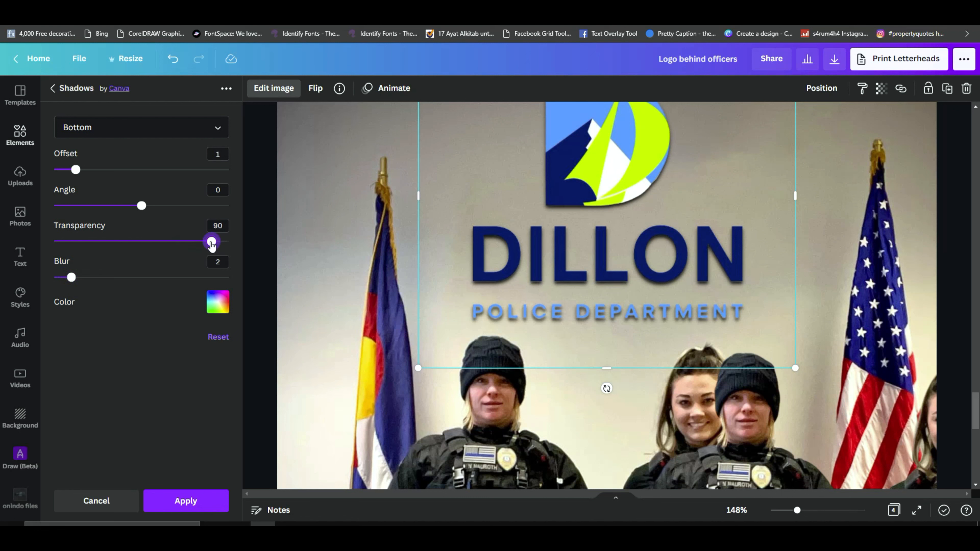
{"action": "left_click", "coordinate": [222, 262]}
{"action": "left_click", "coordinate": [160, 320]}
{"action": "left_click_drag", "start_coordinate": [210, 243], "coordinate": [181, 243]}
{"action": "left_click", "coordinate": [209, 499]}
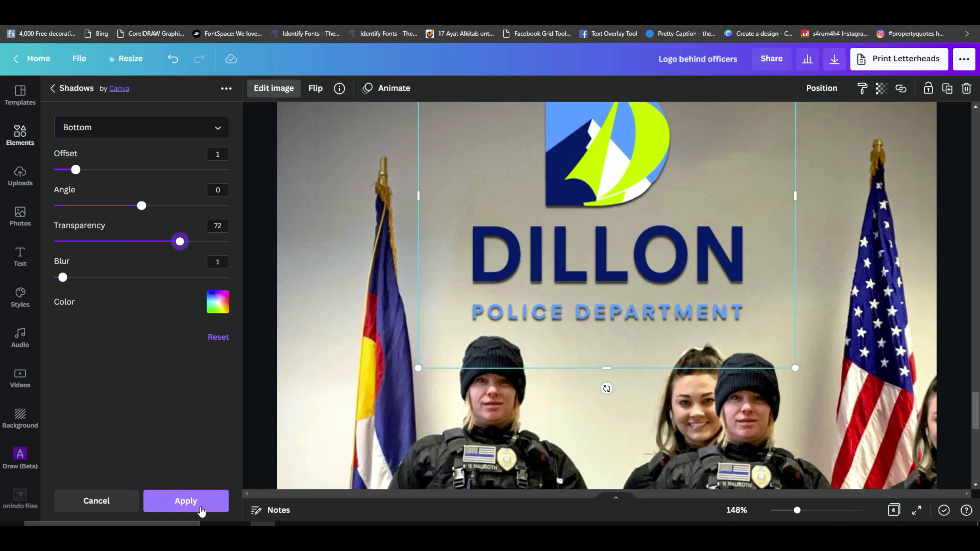
{"action": "left_click", "coordinate": [200, 512]}
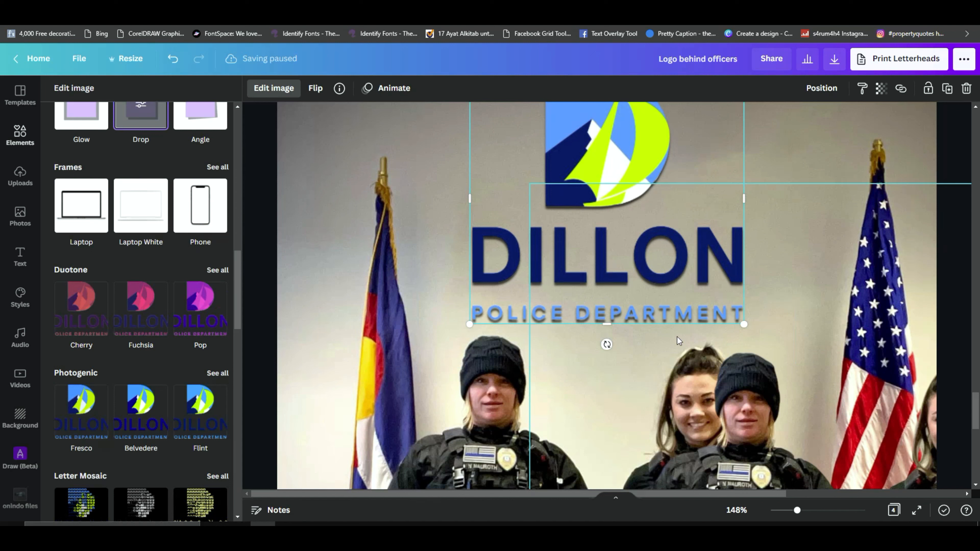
Step: Copy the gradient overlay from page 3 and paste it onto page 4, overlapping the page's right part
{"action": "left_click", "coordinate": [436, 243]}
{"action": "left_click_drag", "start_coordinate": [794, 514], "coordinate": [775, 510]}
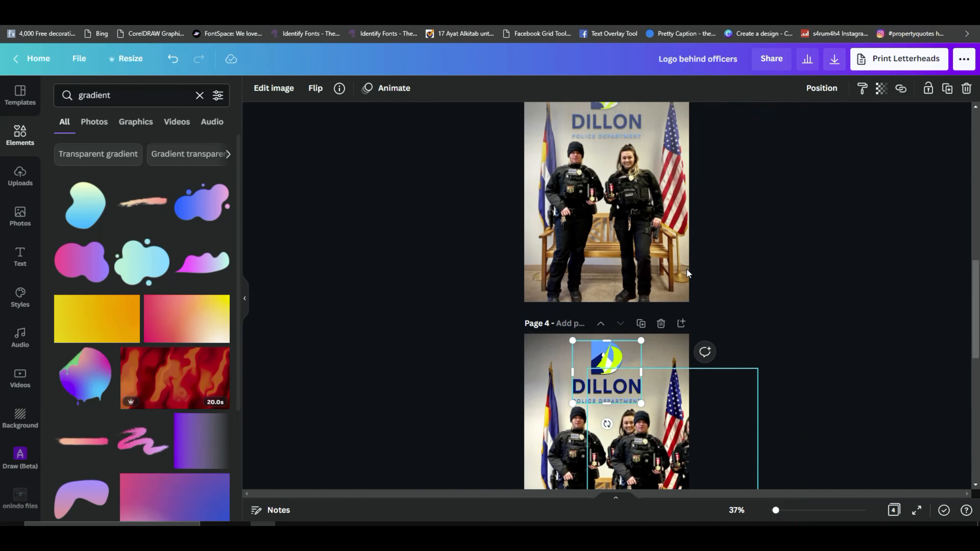
{"action": "scroll", "coordinate": [656, 224], "scroll_direction": "up", "scroll_amount": 2}
{"action": "left_click", "coordinate": [654, 151]}
{"action": "scroll", "coordinate": [656, 193], "scroll_direction": "up", "scroll_amount": 5}
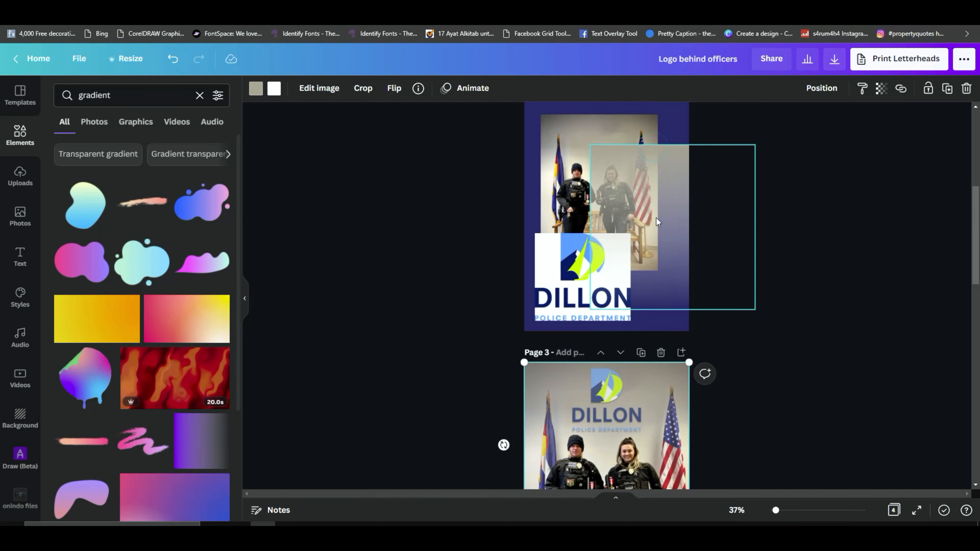
{"action": "scroll", "coordinate": [654, 234], "scroll_direction": "down", "scroll_amount": 5}
{"action": "scroll", "coordinate": [654, 234], "scroll_direction": "down", "scroll_amount": 5}
{"action": "left_click", "coordinate": [563, 213]}
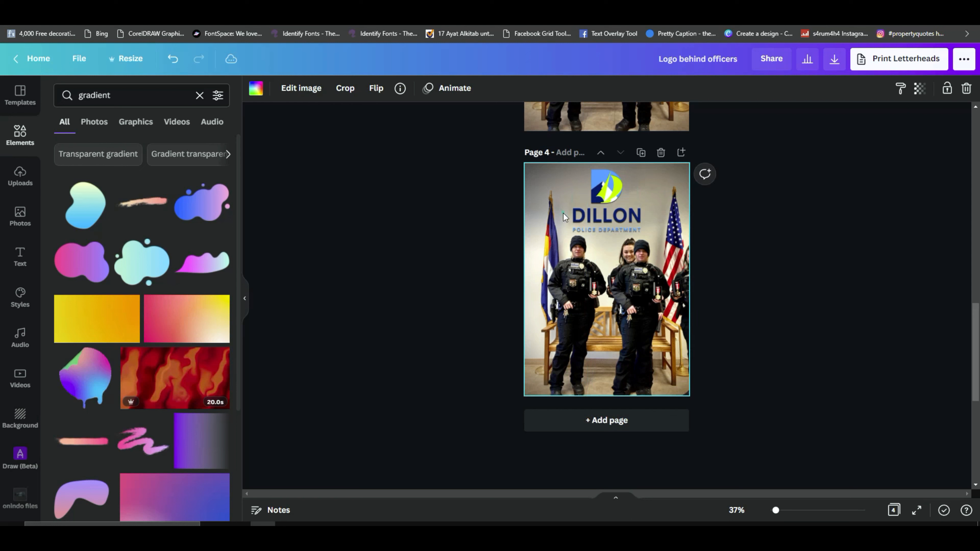
{"action": "key", "text": "ctrl+v"}
{"action": "mouse_move", "coordinate": [649, 293]}
{"action": "left_mouse_down"}
{"action": "mouse_move", "coordinate": [617, 279]}
{"action": "mouse_move", "coordinate": [662, 298]}
{"action": "left_mouse_up"}
{"action": "left_click_drag", "start_coordinate": [623, 239], "coordinate": [648, 237]}
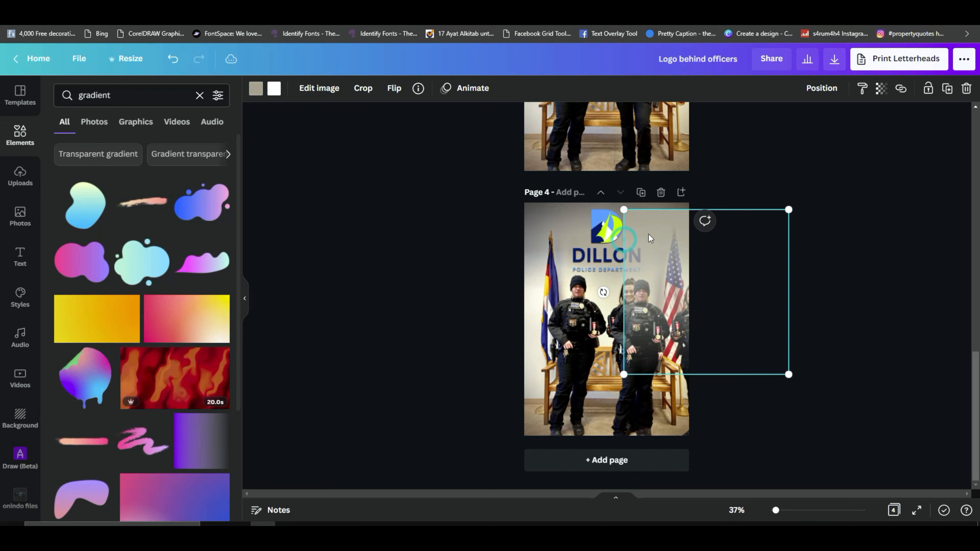
Step: Recolor the gradient's first color to #7D7670, sampled from the wall near the left flag on page 4
{"action": "left_click", "coordinate": [255, 90]}
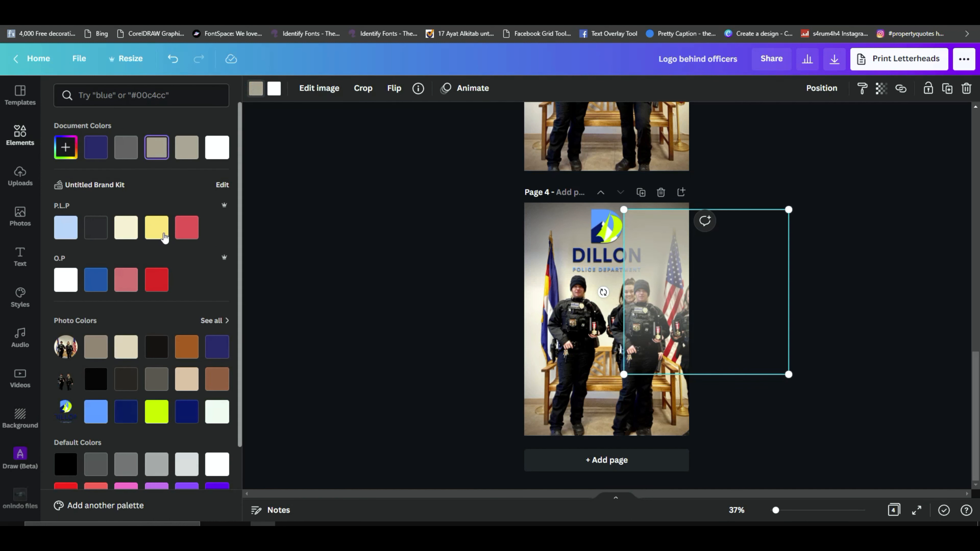
{"action": "left_click", "coordinate": [66, 148]}
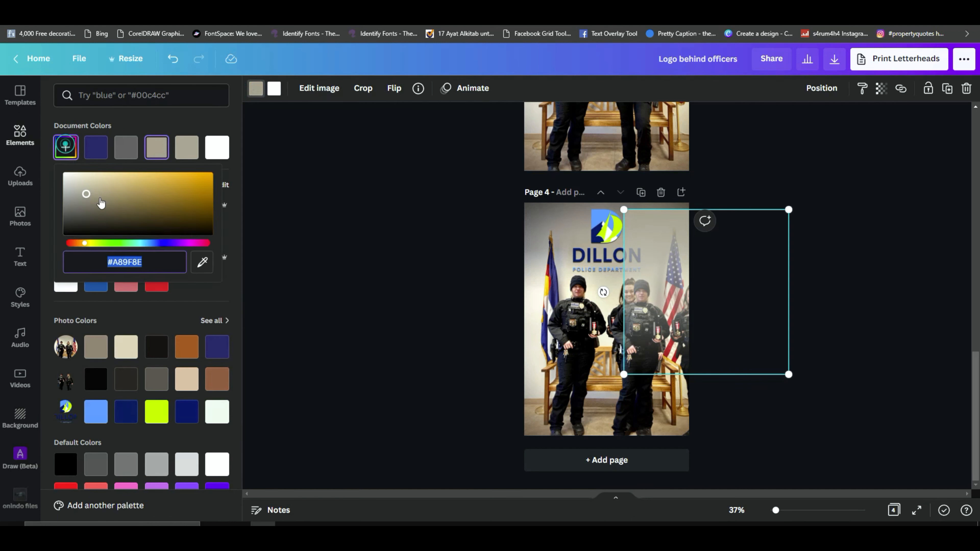
{"action": "left_click", "coordinate": [202, 266]}
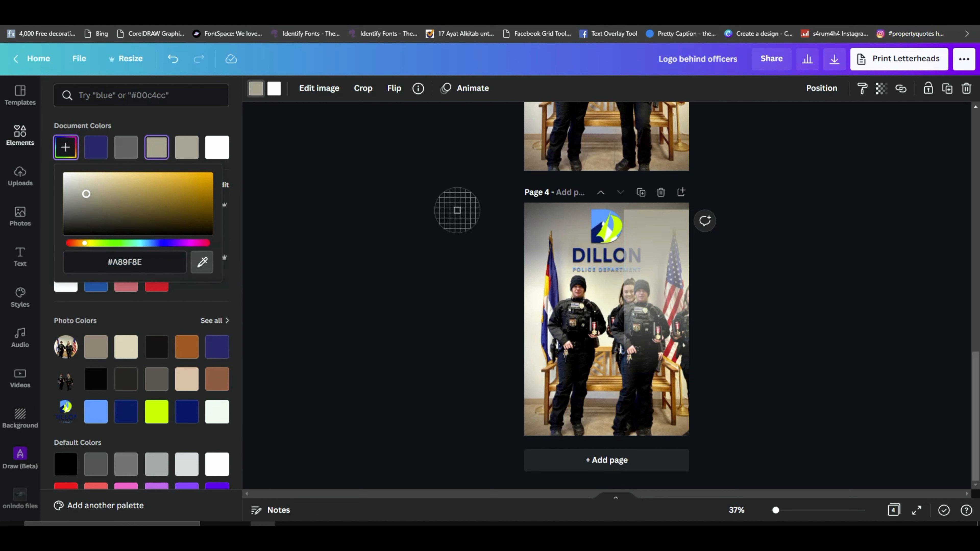
{"action": "left_click", "coordinate": [547, 222]}
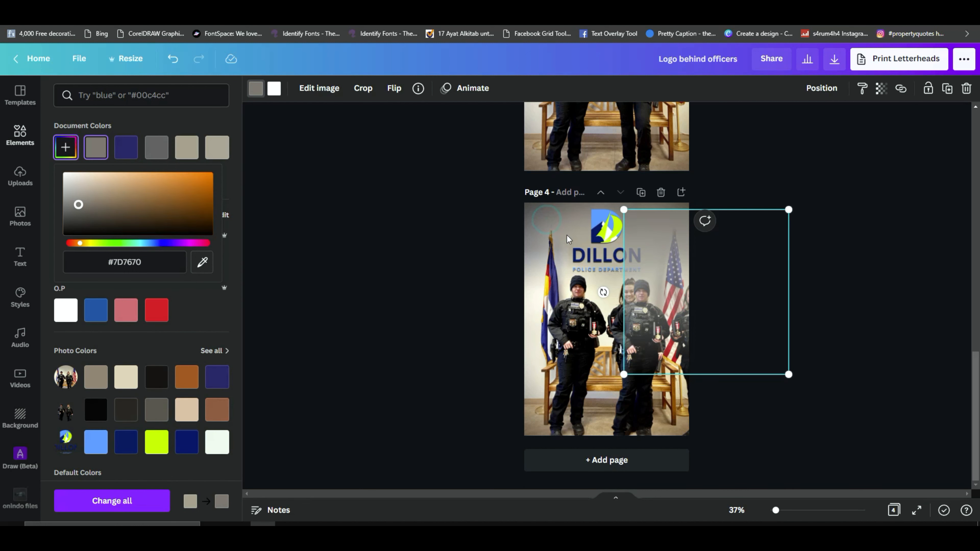
{"action": "left_click", "coordinate": [706, 314]}
Step: Align the gradient with page 4's top and side edges and send it backward behind the logo
{"action": "left_click_drag", "start_coordinate": [662, 287], "coordinate": [557, 258]}
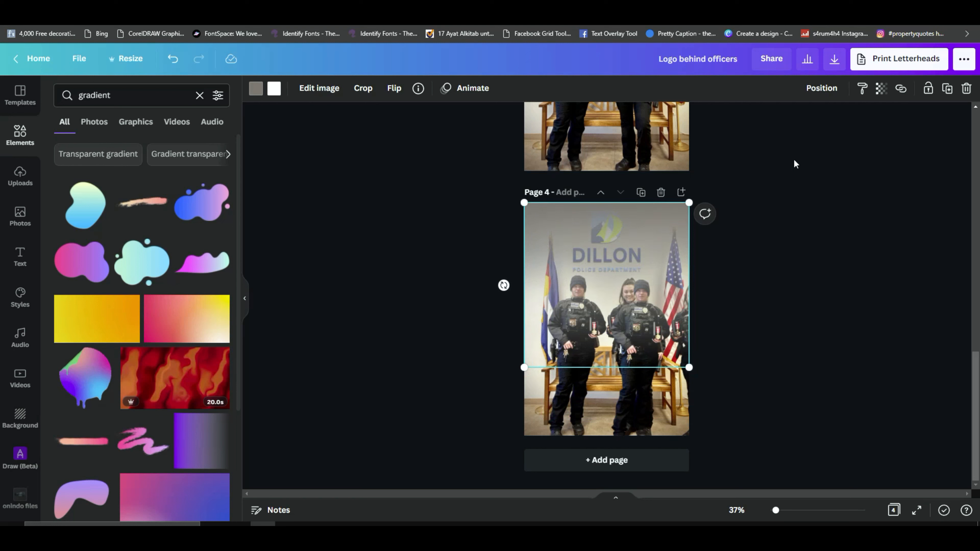
{"action": "left_click", "coordinate": [829, 90]}
{"action": "left_click", "coordinate": [778, 123]}
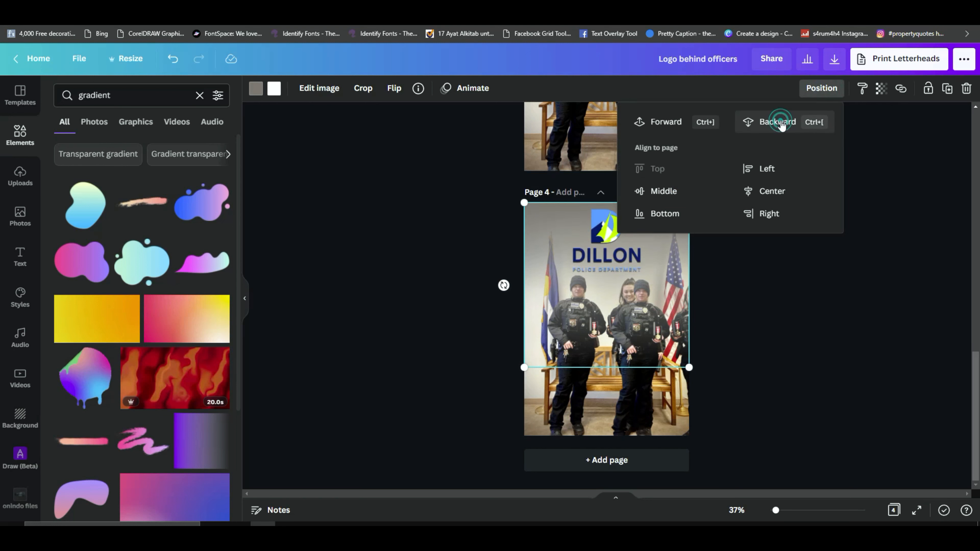
Step: Bring the gradient forward in front of the logo on page 4 and set its transparency to 46
{"action": "left_click", "coordinate": [667, 127]}
{"action": "left_click", "coordinate": [829, 287]}
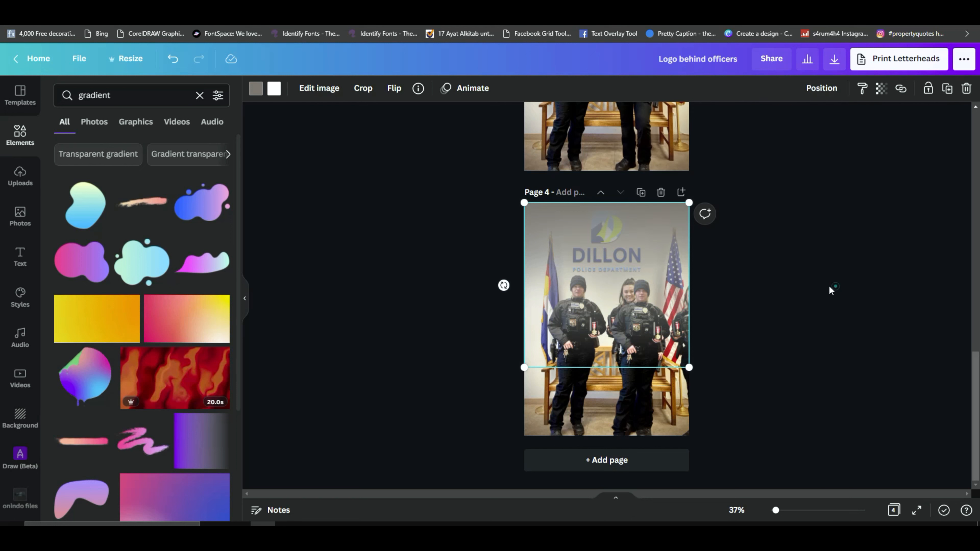
{"action": "left_click", "coordinate": [881, 88]}
{"action": "left_click_drag", "start_coordinate": [878, 136], "coordinate": [820, 146]}
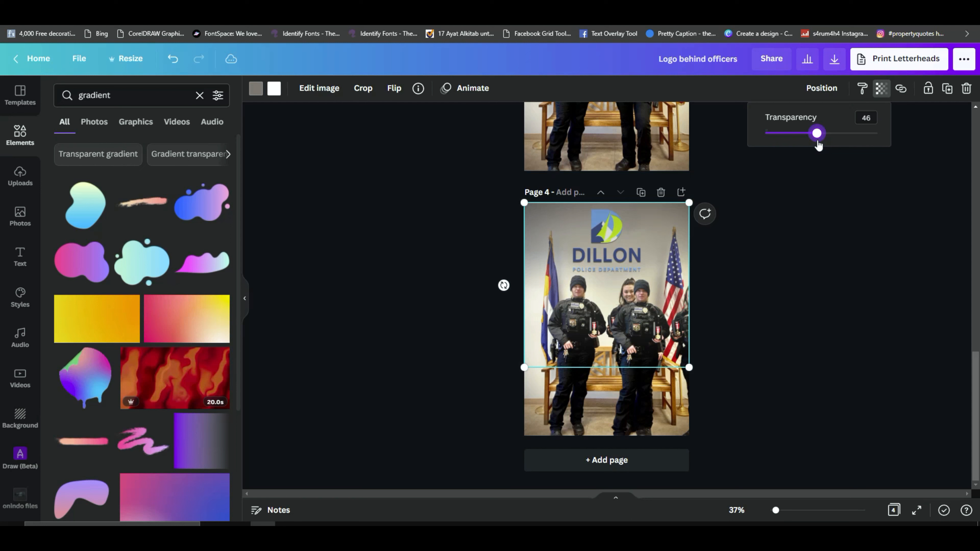
{"action": "left_click", "coordinate": [832, 205]}
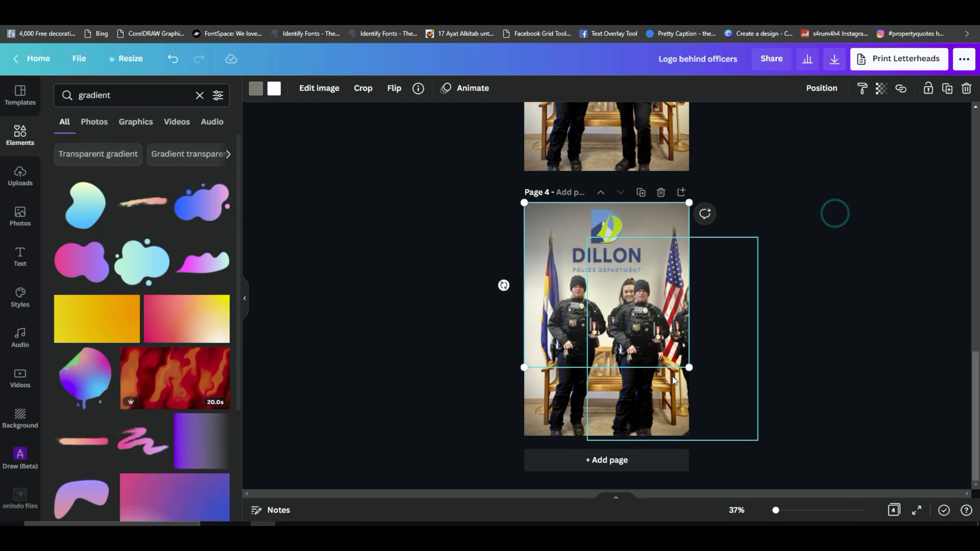
Step: Bring the officers' cutout forward one layer and move it to line up exactly with the officers in page 4's photo
{"action": "left_click", "coordinate": [678, 381]}
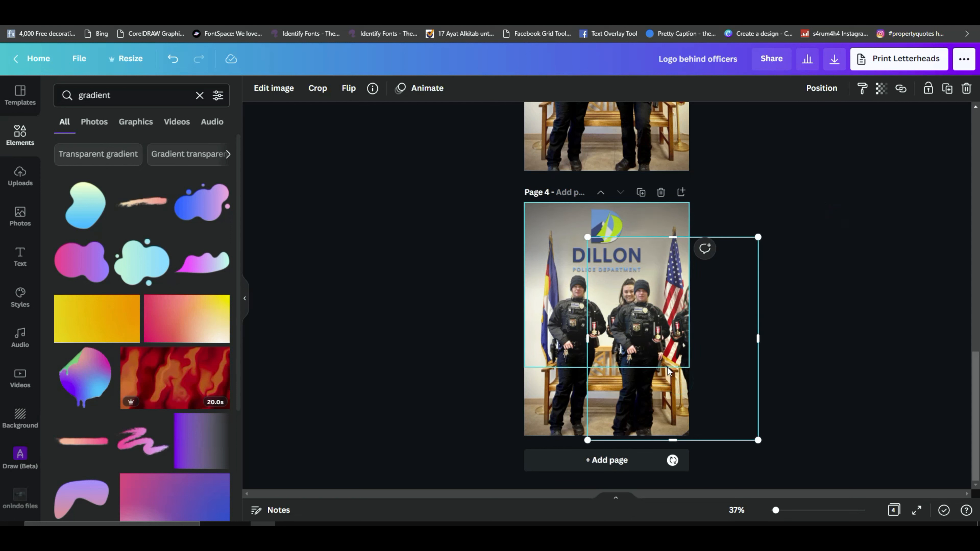
{"action": "left_click", "coordinate": [830, 93]}
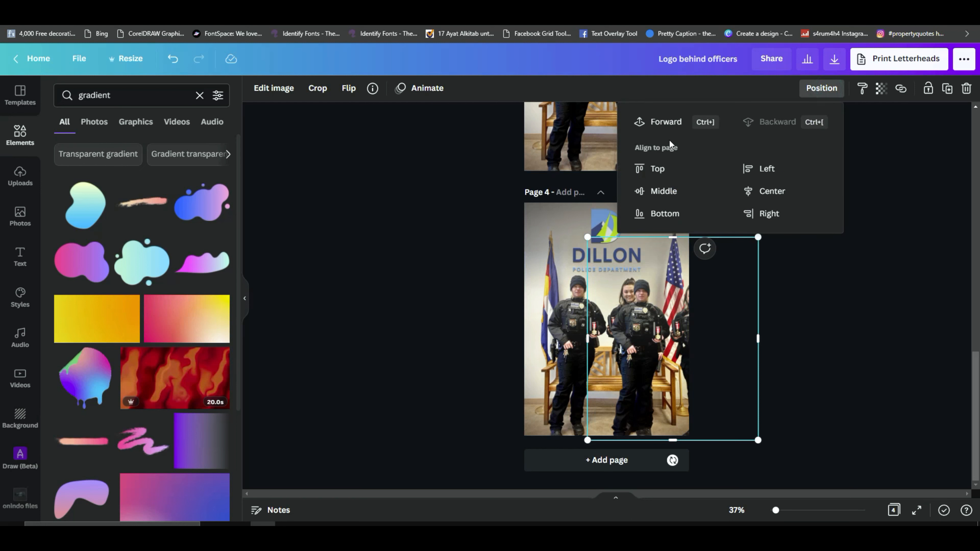
{"action": "left_click", "coordinate": [663, 122]}
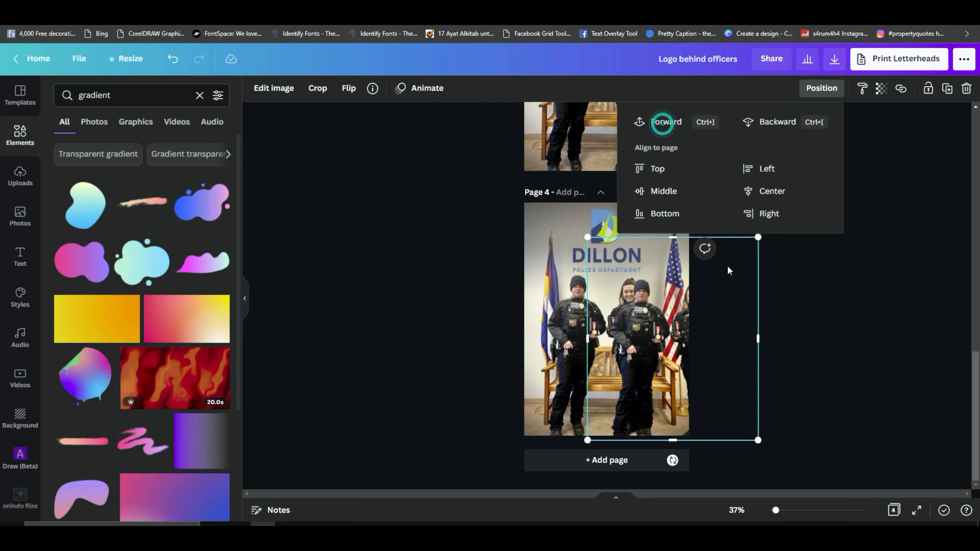
{"action": "left_click", "coordinate": [832, 303]}
{"action": "left_click_drag", "start_coordinate": [634, 377], "coordinate": [573, 371]}
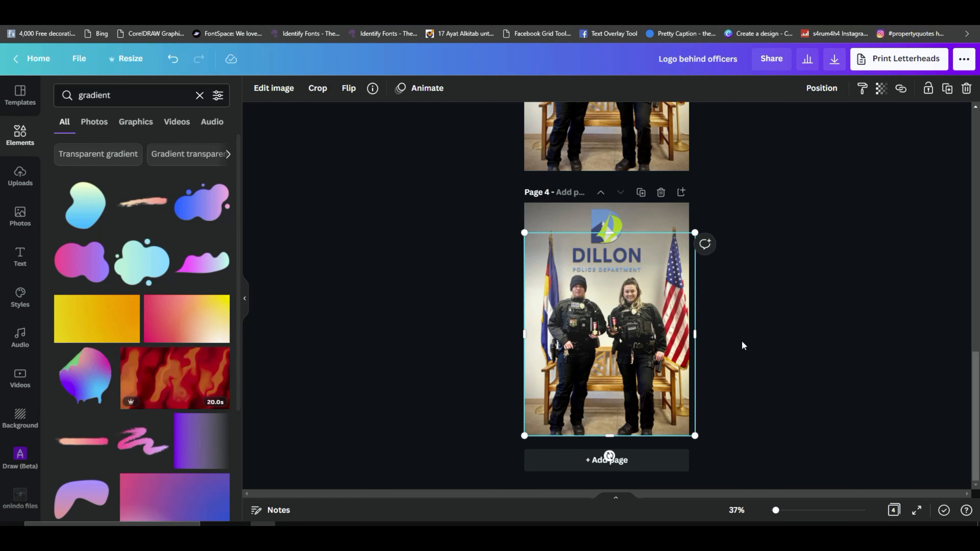
{"action": "left_click", "coordinate": [829, 88]}
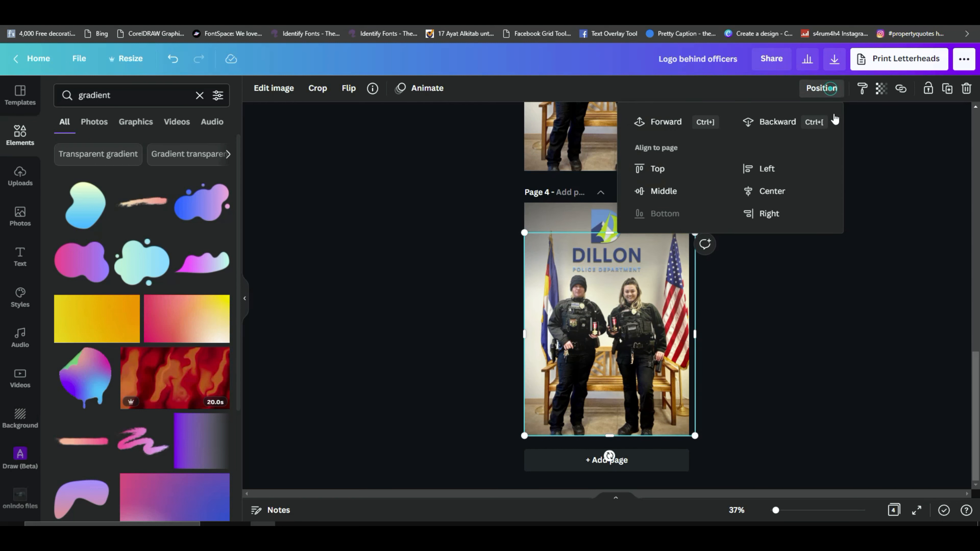
{"action": "left_click", "coordinate": [791, 316]}
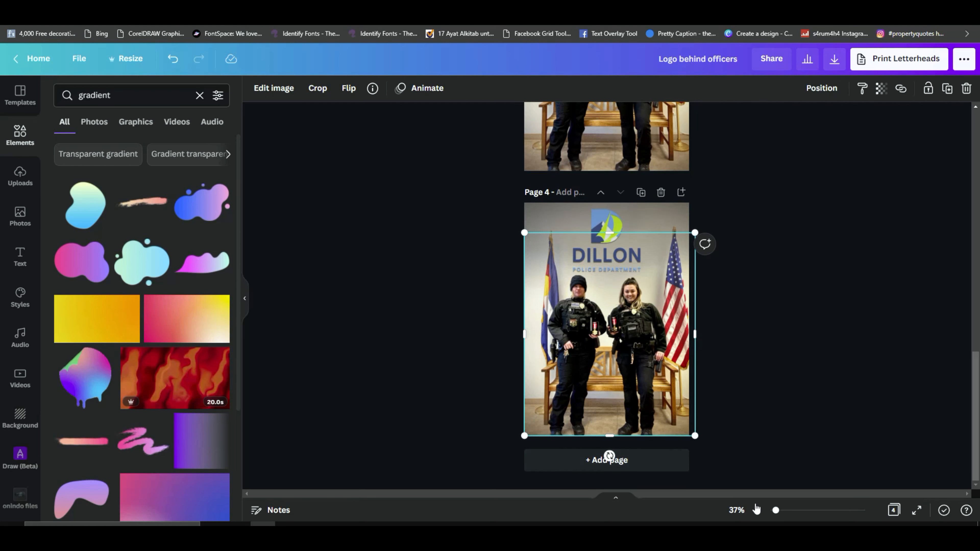
Step: Set the transparency of the gradient over the logo on page 4 to 38
{"action": "mouse_move", "coordinate": [777, 513]}
{"action": "left_mouse_down"}
{"action": "mouse_move", "coordinate": [799, 513]}
{"action": "mouse_move", "coordinate": [776, 514]}
{"action": "left_mouse_up"}
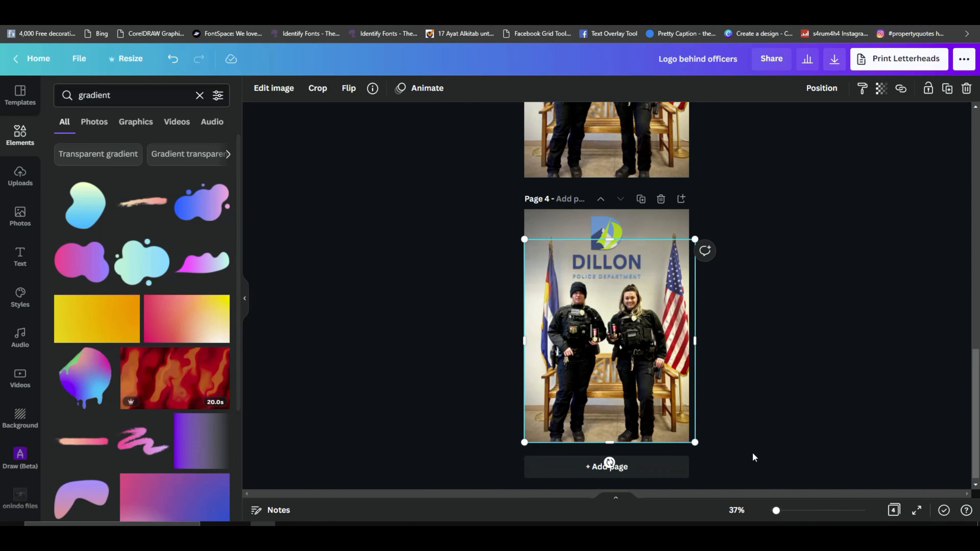
{"action": "left_click", "coordinate": [742, 350]}
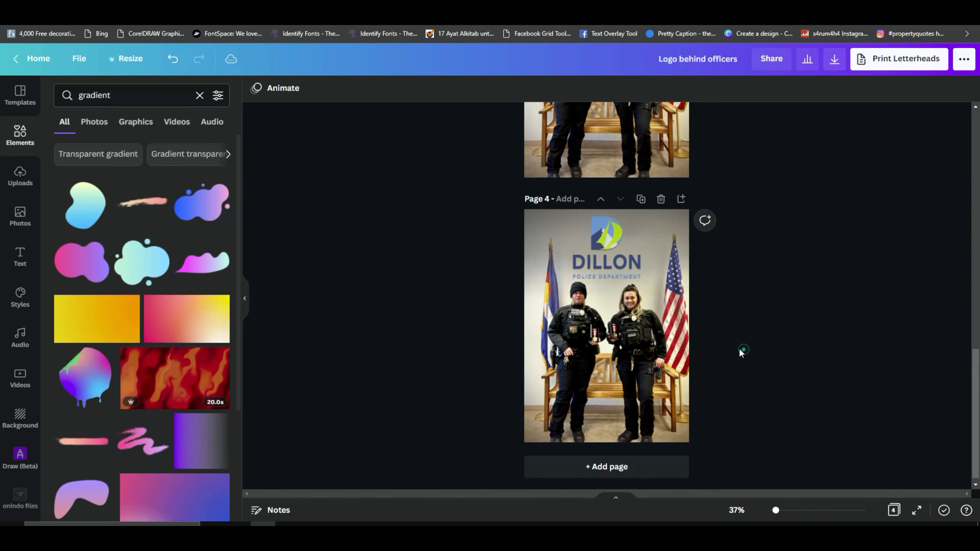
{"action": "left_click", "coordinate": [615, 241]}
{"action": "left_click", "coordinate": [882, 90]}
{"action": "left_click_drag", "start_coordinate": [877, 133], "coordinate": [807, 135]}
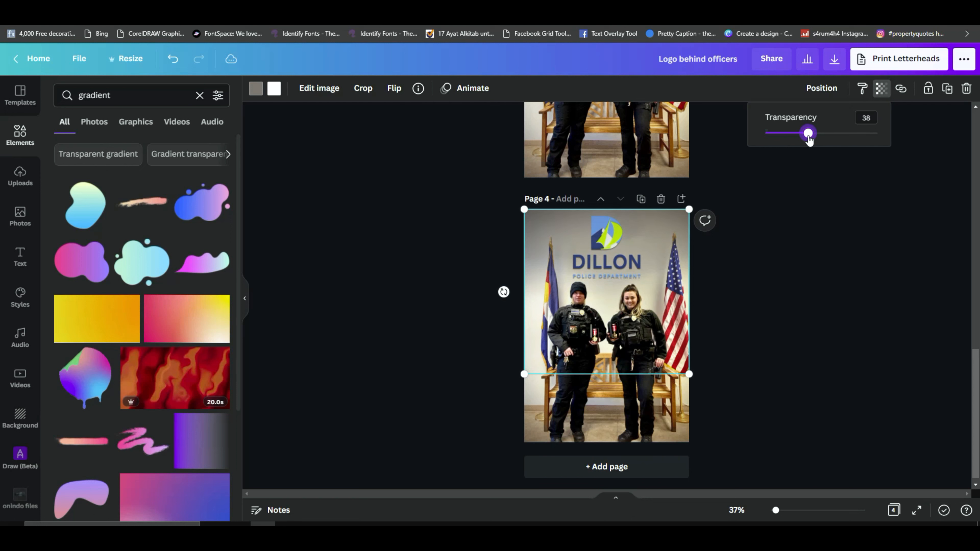
{"action": "left_click", "coordinate": [810, 249]}
Step: Fine-tune the gradient's transparency to 40 while checking the logo's blend with the wall up close
{"action": "mouse_move", "coordinate": [776, 510]}
{"action": "left_mouse_down"}
{"action": "mouse_move", "coordinate": [794, 511]}
{"action": "mouse_move", "coordinate": [780, 510]}
{"action": "left_mouse_up"}
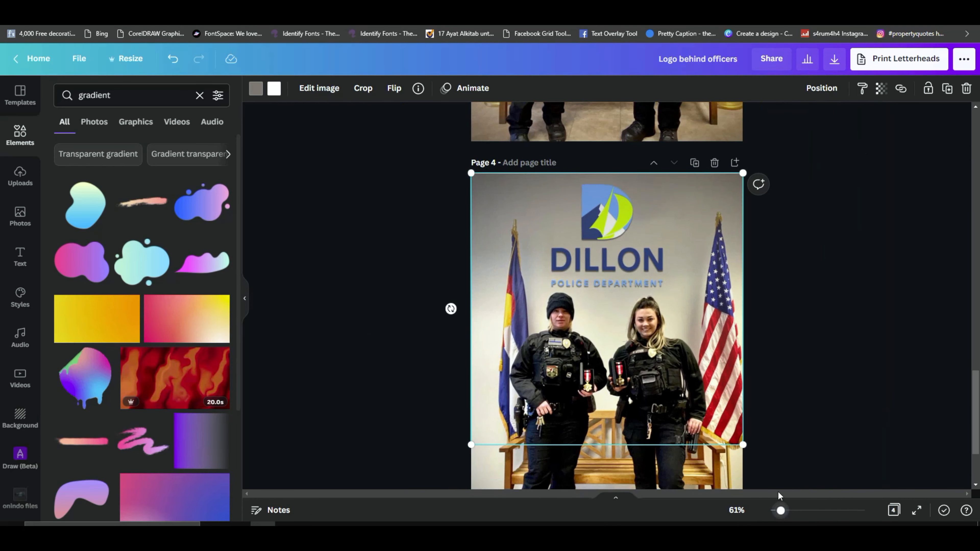
{"action": "left_click", "coordinate": [765, 325]}
{"action": "scroll", "coordinate": [806, 347], "scroll_direction": "down", "scroll_amount": 2}
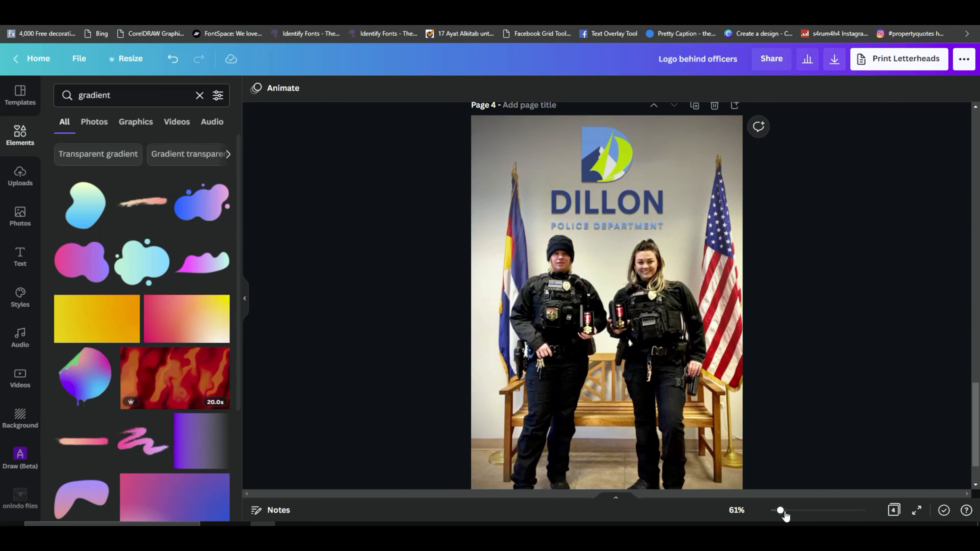
{"action": "left_click_drag", "start_coordinate": [783, 511], "coordinate": [783, 511]}
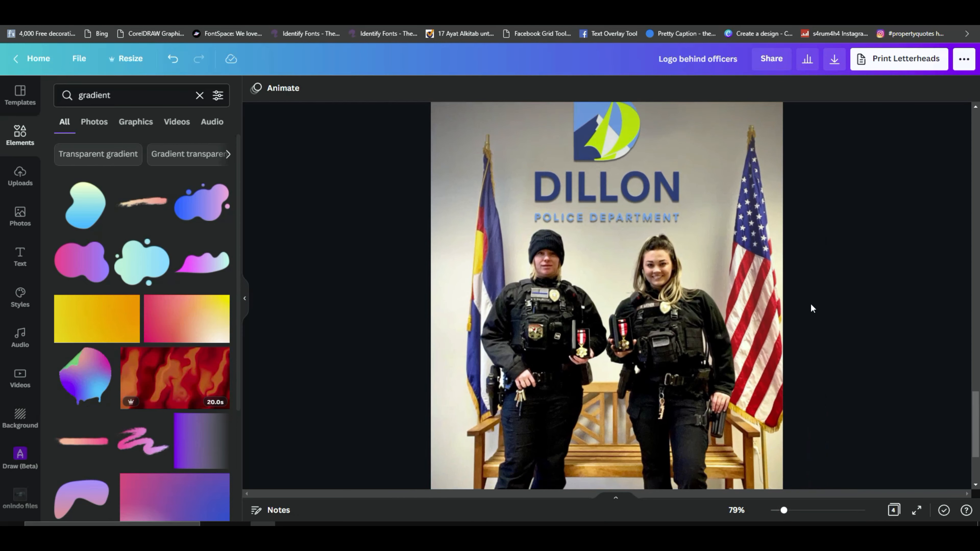
{"action": "scroll", "coordinate": [830, 280], "scroll_direction": "up", "scroll_amount": 3}
{"action": "left_click", "coordinate": [667, 251]}
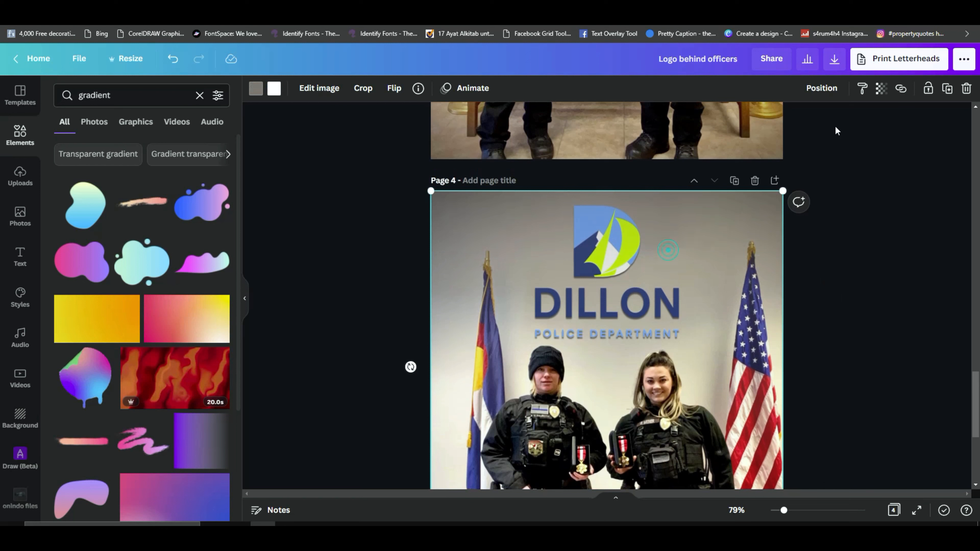
{"action": "left_click", "coordinate": [887, 92]}
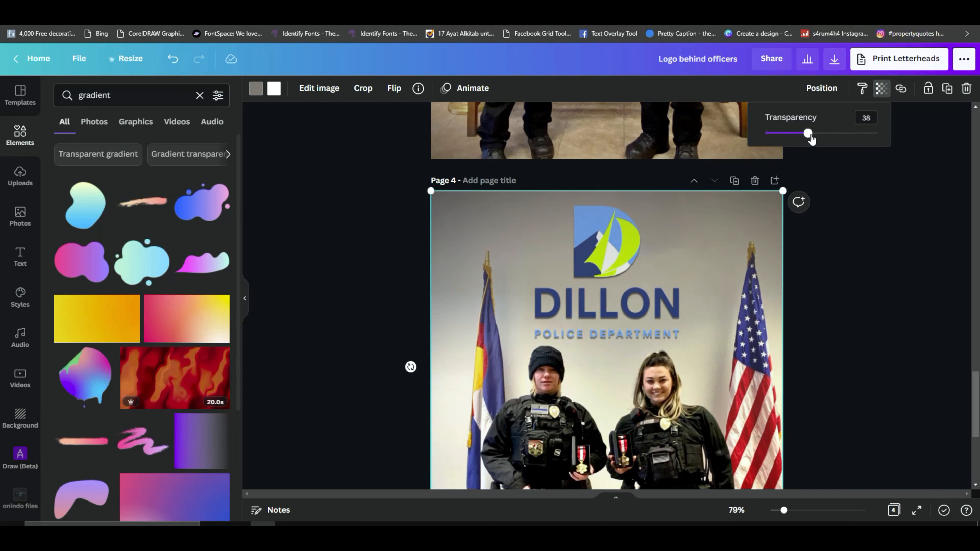
{"action": "mouse_move", "coordinate": [808, 136]}
{"action": "left_mouse_down"}
{"action": "mouse_move", "coordinate": [783, 134]}
{"action": "mouse_move", "coordinate": [816, 139]}
{"action": "left_mouse_up"}
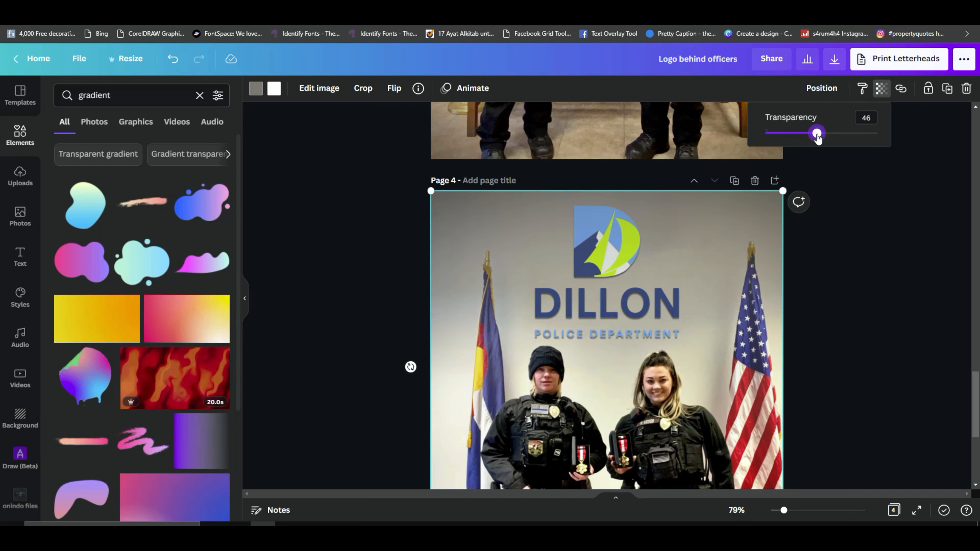
{"action": "left_click_drag", "start_coordinate": [817, 139], "coordinate": [810, 138]}
Step: Examine the whole page 4 composition, checking how the logo, shadow and gradient blend behind the officers
{"action": "scroll", "coordinate": [676, 339], "scroll_direction": "down", "scroll_amount": 3}
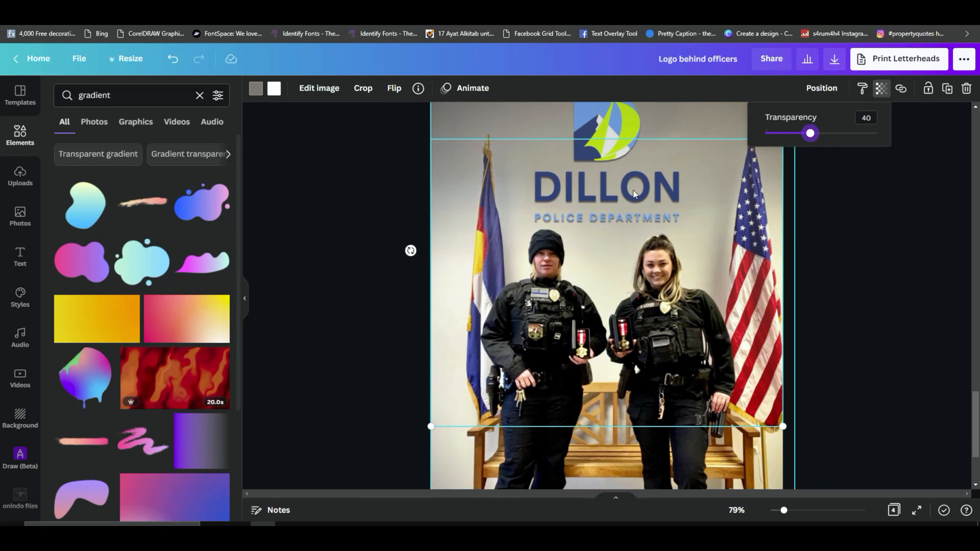
{"action": "scroll", "coordinate": [901, 318], "scroll_direction": "down", "scroll_amount": 3}
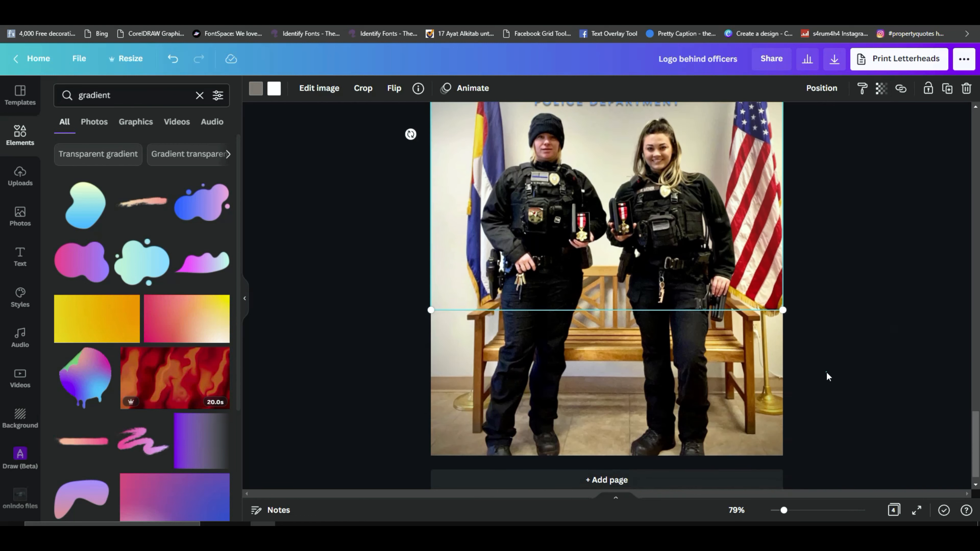
{"action": "left_click", "coordinate": [692, 378]}
{"action": "scroll", "coordinate": [690, 375], "scroll_direction": "up", "scroll_amount": 3}
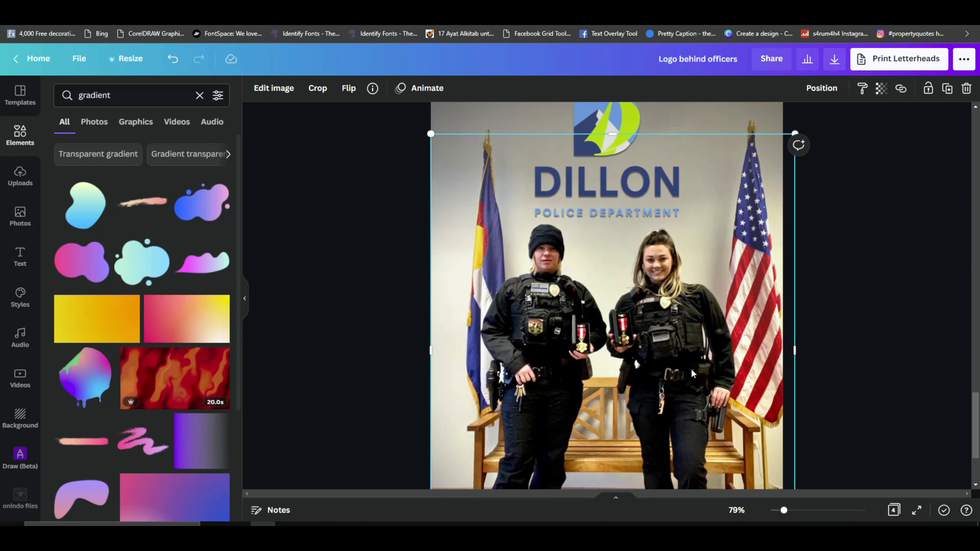
{"action": "left_click_drag", "start_coordinate": [783, 512], "coordinate": [780, 512]}
{"action": "scroll", "coordinate": [800, 374], "scroll_direction": "down", "scroll_amount": 1}
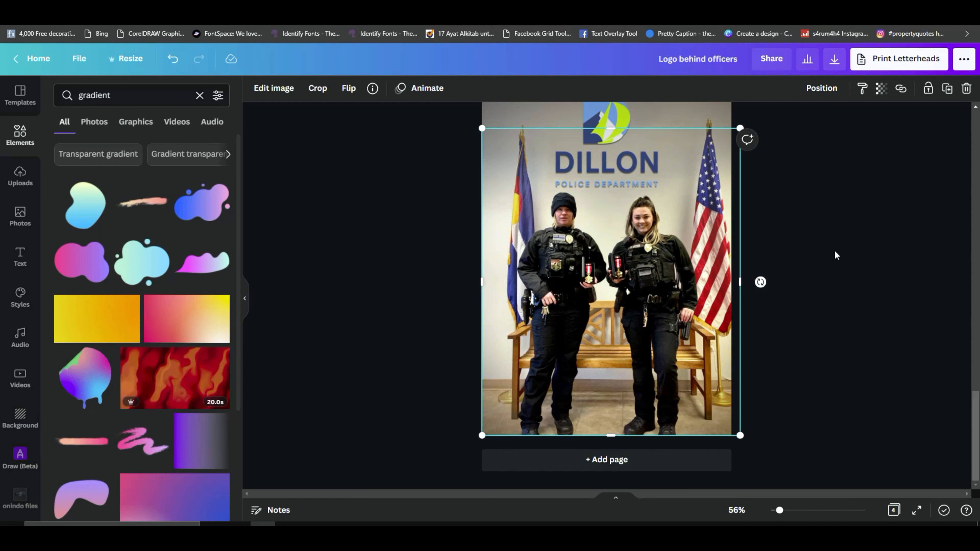
{"action": "scroll", "coordinate": [834, 250], "scroll_direction": "up", "scroll_amount": 2}
{"action": "scroll", "coordinate": [826, 271], "scroll_direction": "down", "scroll_amount": 1}
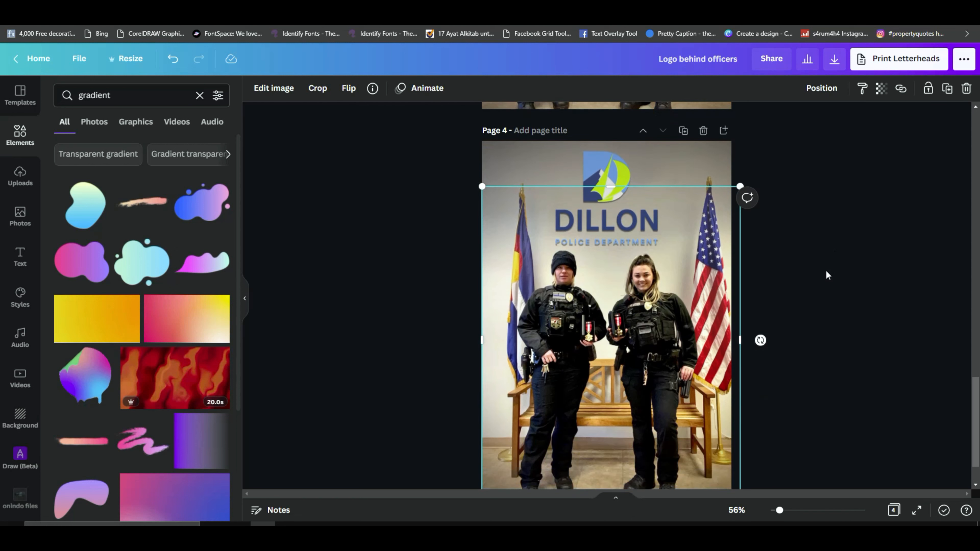
{"action": "scroll", "coordinate": [827, 279], "scroll_direction": "down", "scroll_amount": 1}
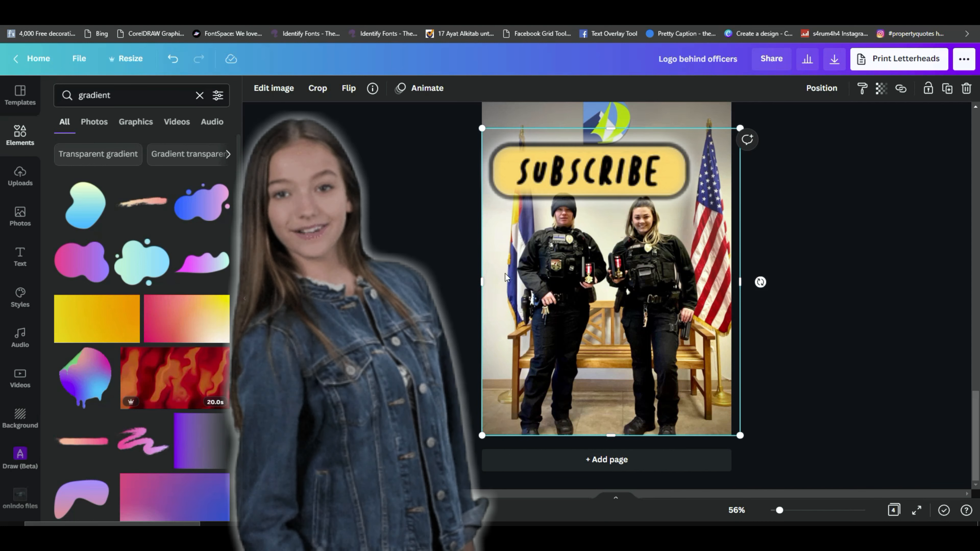
{"action": "left_click", "coordinate": [849, 242]}
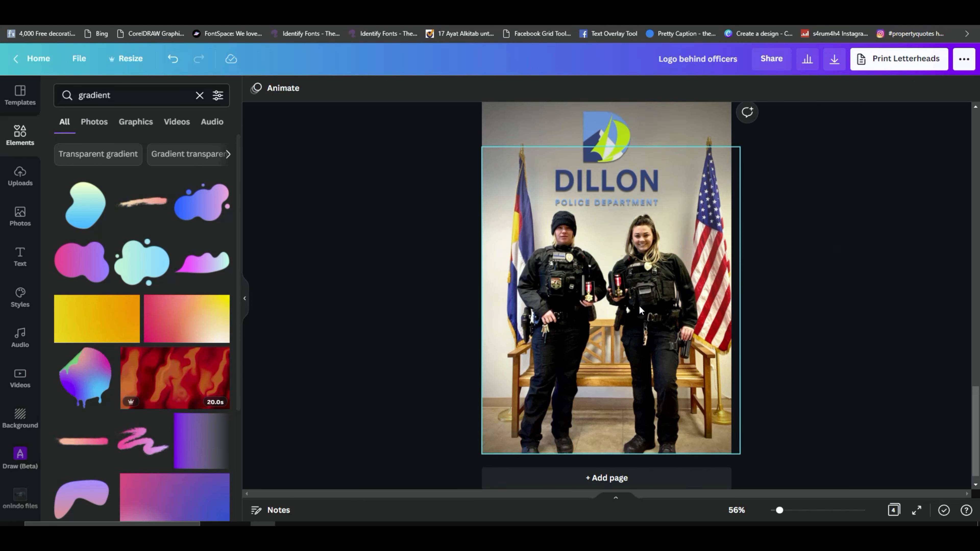
{"action": "scroll", "coordinate": [638, 305], "scroll_direction": "up", "scroll_amount": 3}
{"action": "scroll", "coordinate": [664, 323], "scroll_direction": "up", "scroll_amount": 3}
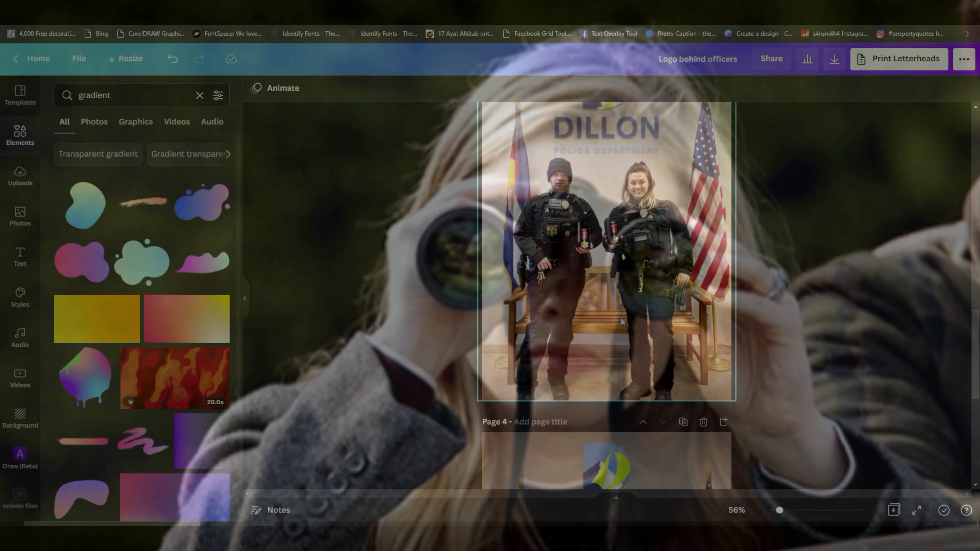
{"action": "scroll", "coordinate": [671, 359], "scroll_direction": "down", "scroll_amount": 1}
{"action": "scroll", "coordinate": [669, 353], "scroll_direction": "down", "scroll_amount": 2}
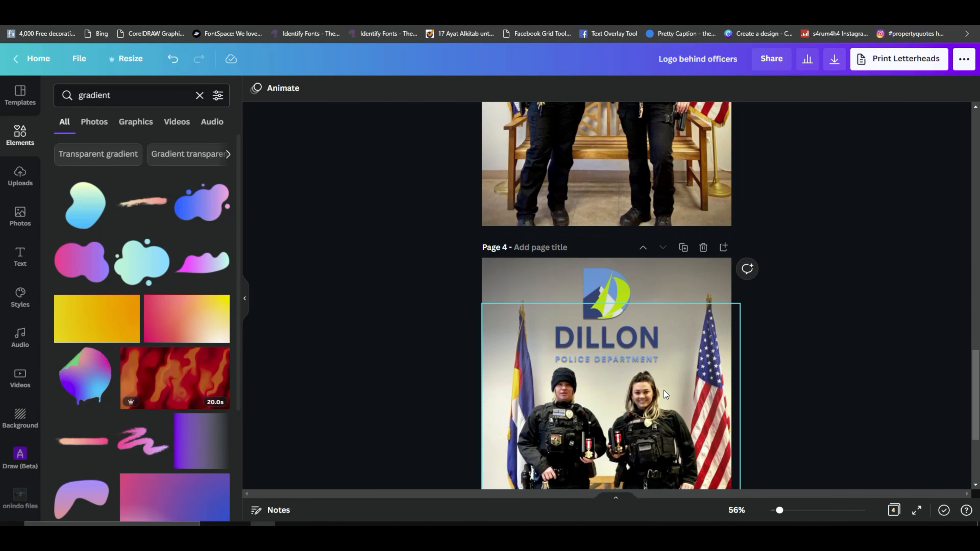
{"action": "scroll", "coordinate": [663, 391], "scroll_direction": "down", "scroll_amount": 2}
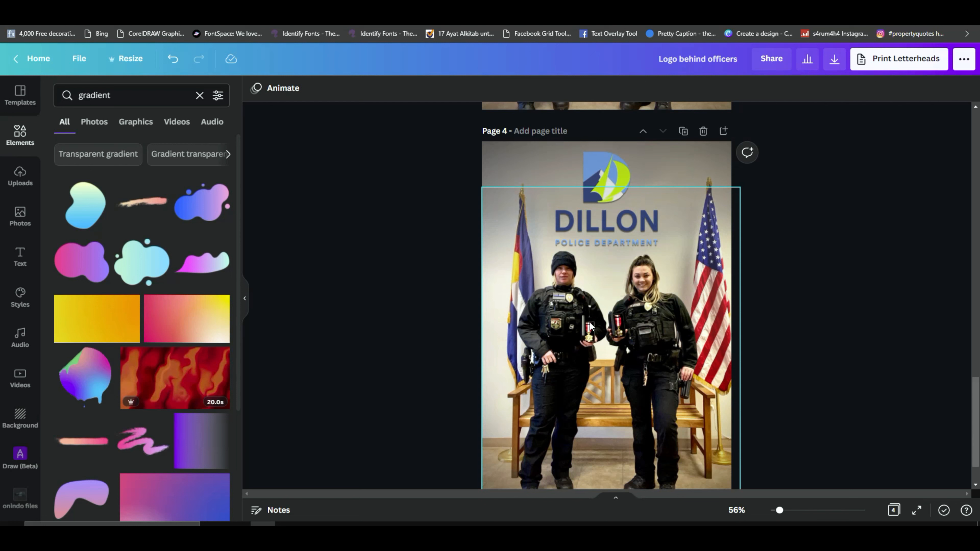
{"action": "scroll", "coordinate": [636, 338], "scroll_direction": "down", "scroll_amount": 1}
{"action": "scroll", "coordinate": [830, 316], "scroll_direction": "up", "scroll_amount": 1}
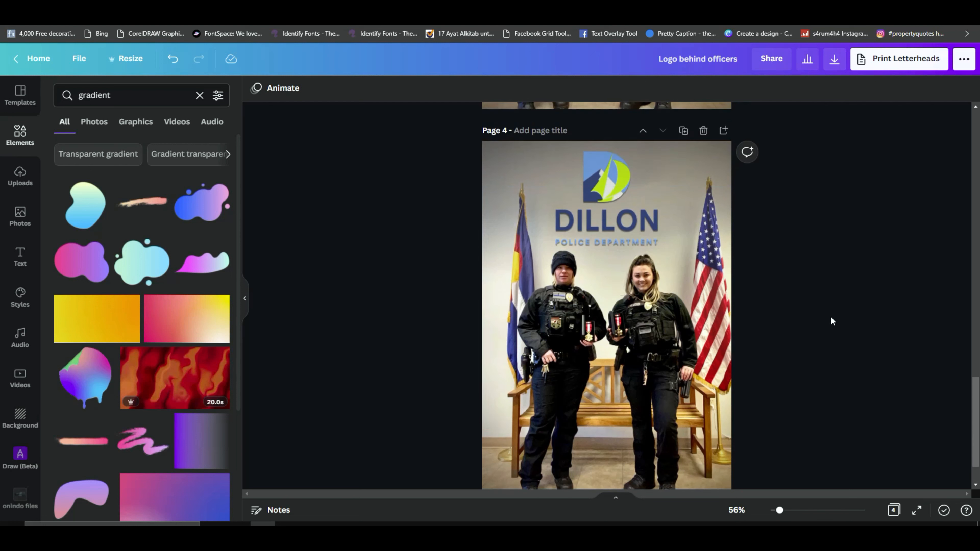